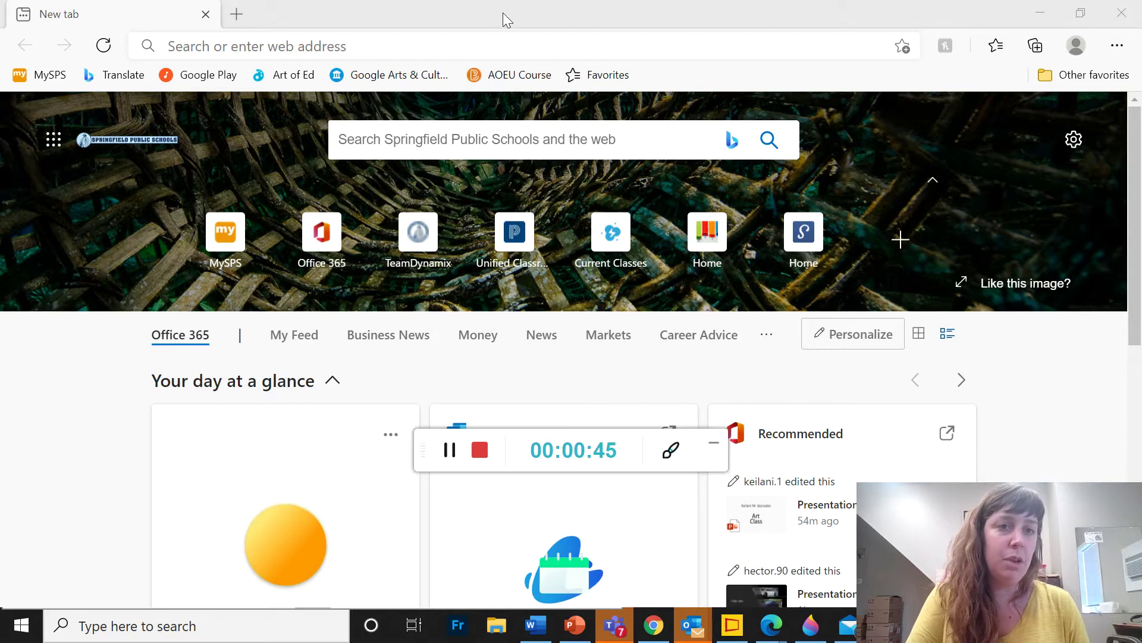
# Search Bing for 'camel' and switch to image results
pyautogui.click(420, 145)
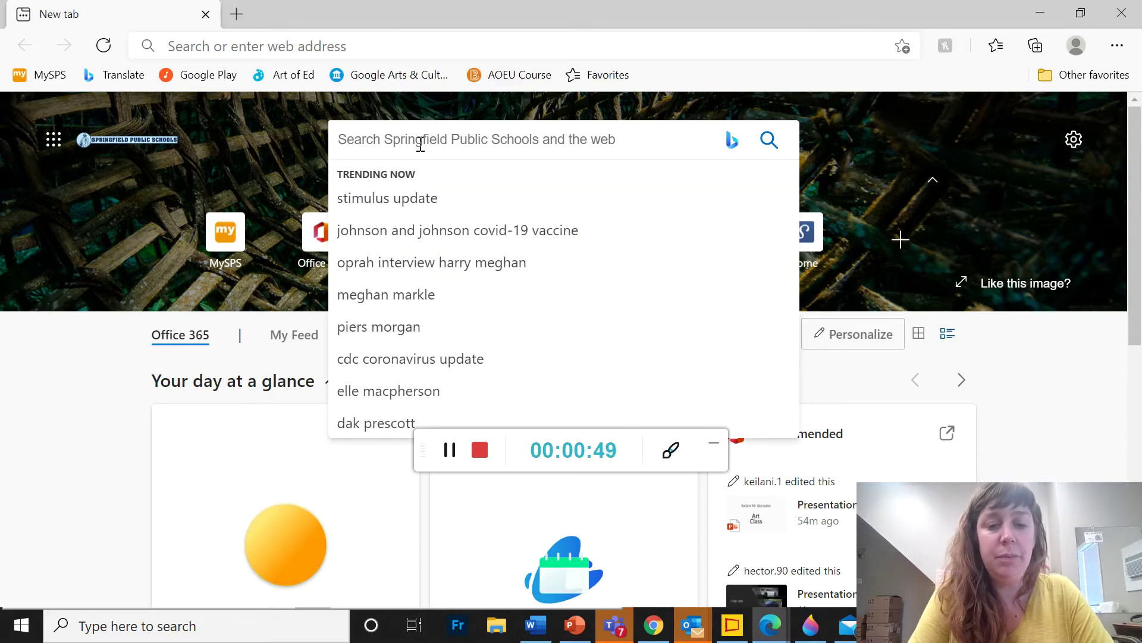
pyautogui.write('camel')
pyautogui.press('Return')
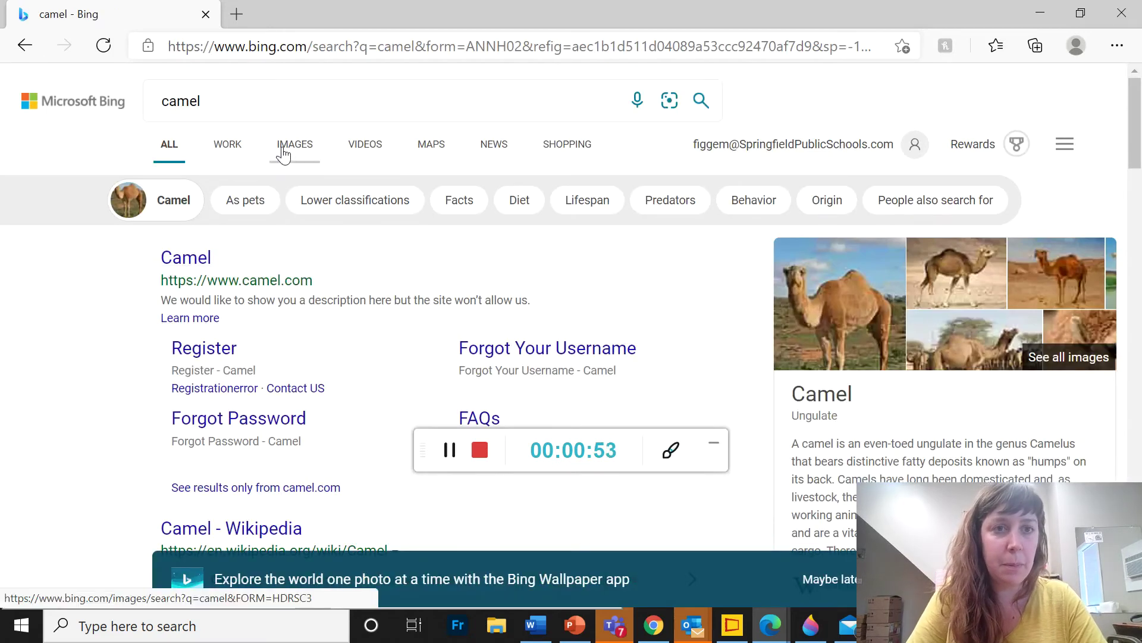
pyautogui.click(283, 154)
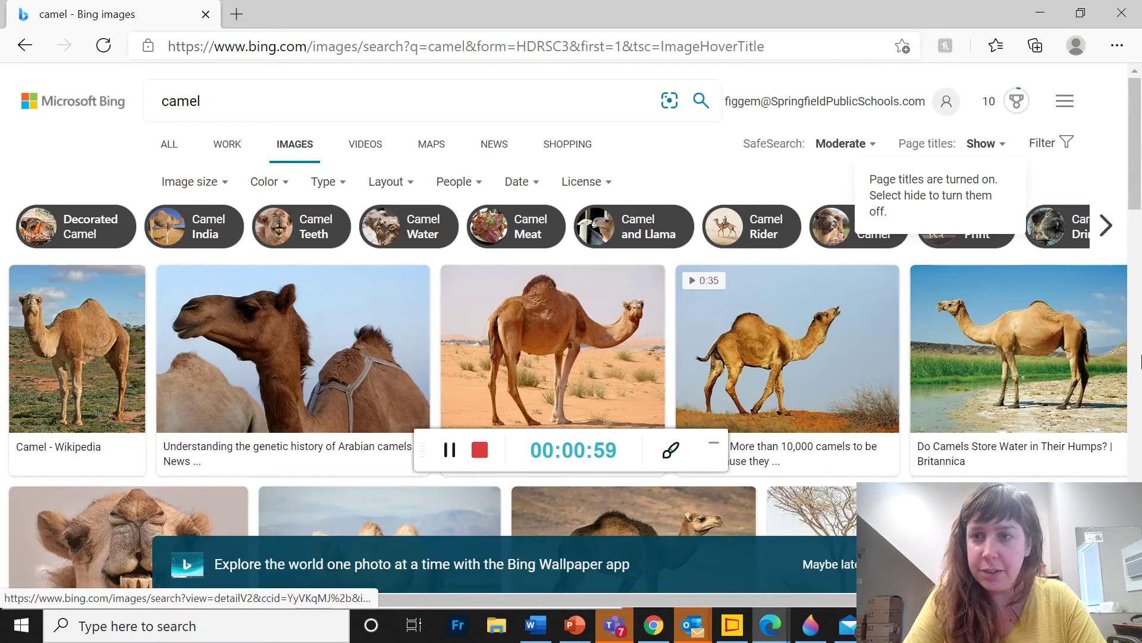
# Open the camel-by-water photo large and copy the image
pyautogui.click(1066, 331)
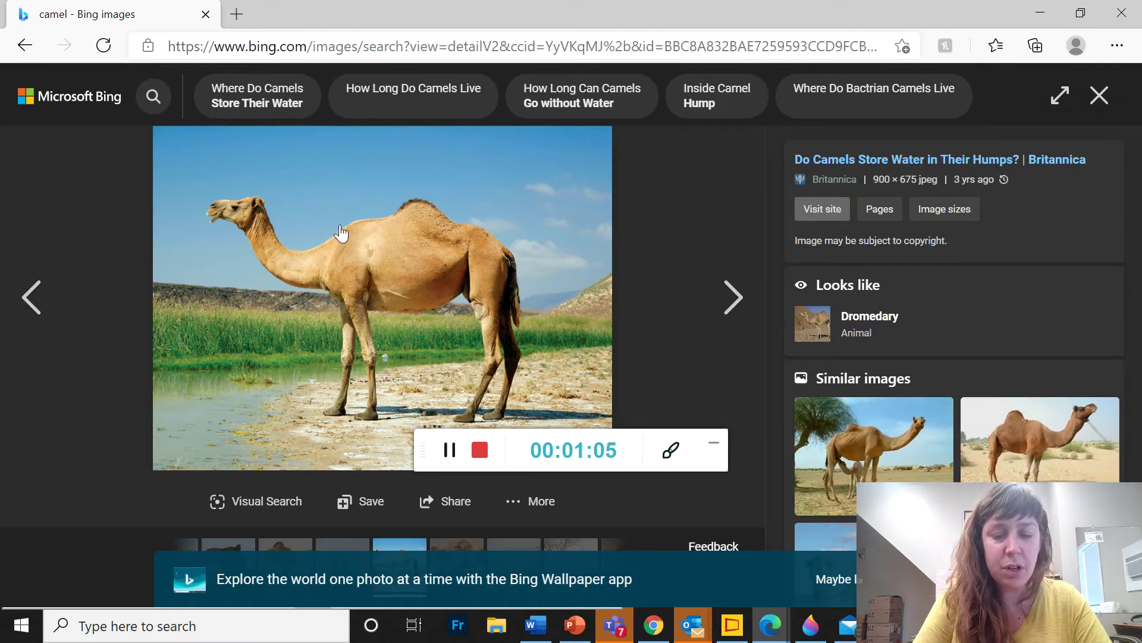
pyautogui.rightClick(340, 225)
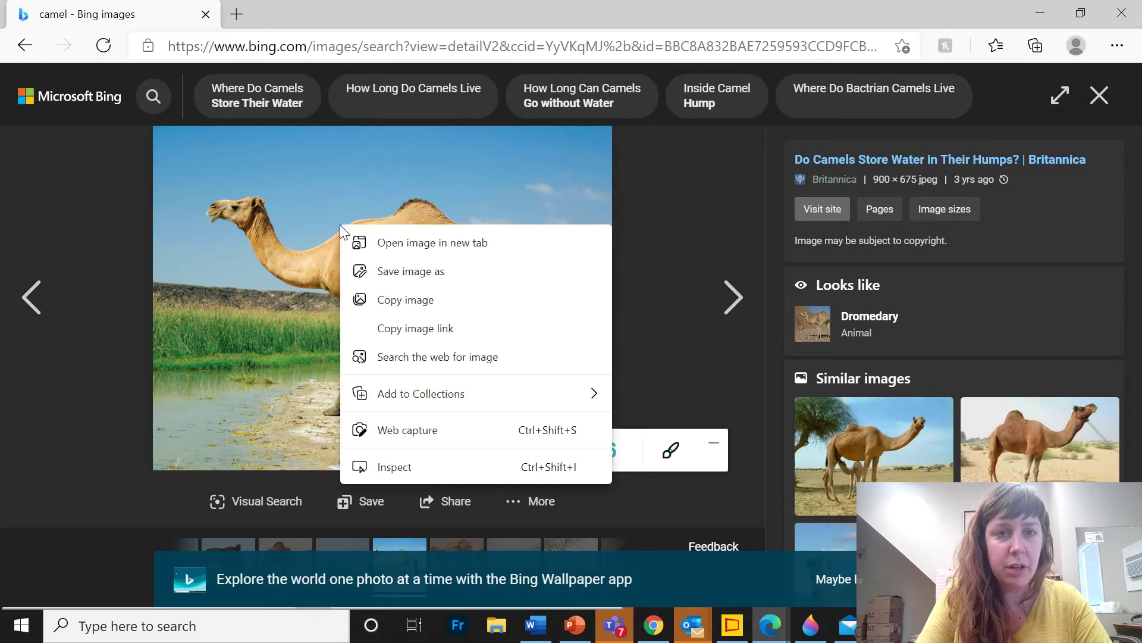
pyautogui.click(419, 307)
# Paste the camel photo as a picture onto slide 36 and move it left
pyautogui.click(575, 624)
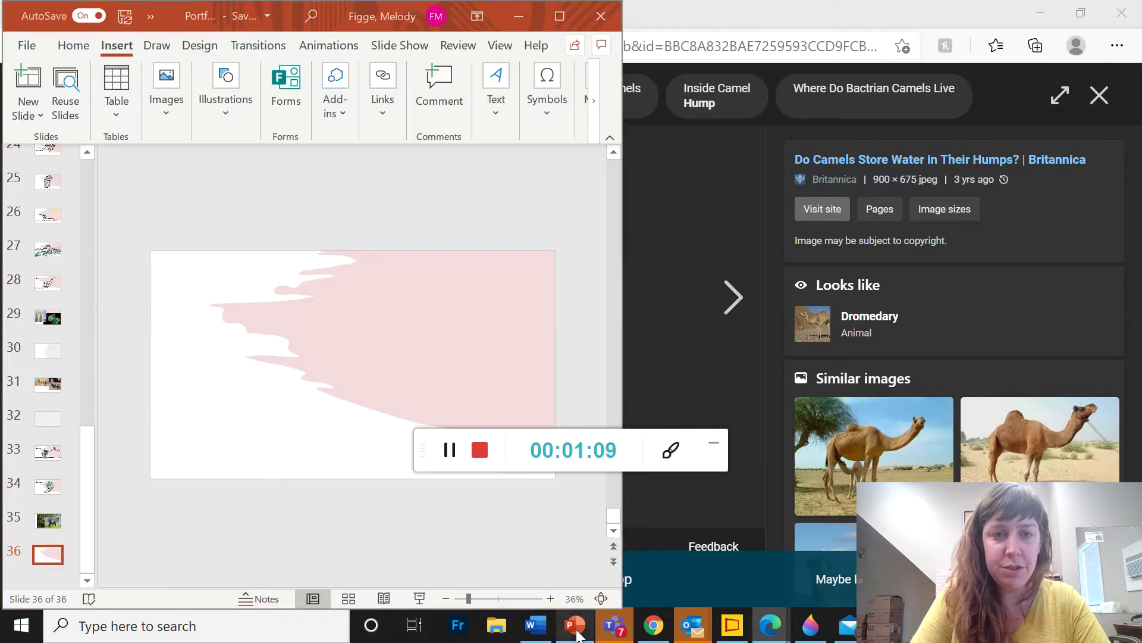
pyautogui.rightClick(251, 306)
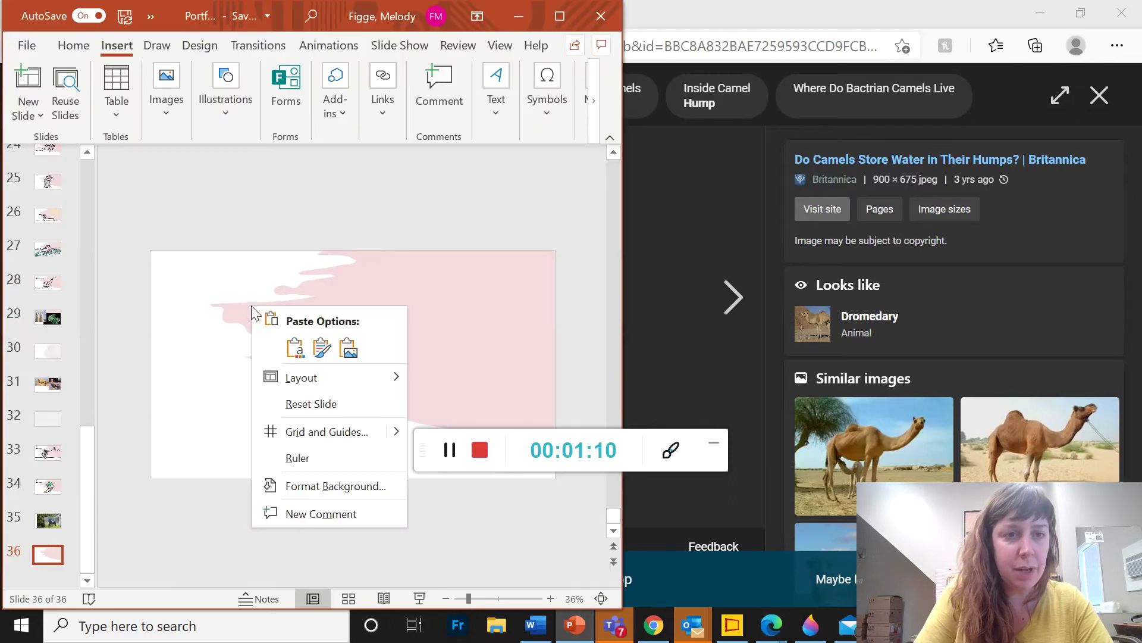
pyautogui.click(347, 348)
pyautogui.moveTo(348, 352); pyautogui.dragTo(288, 344)
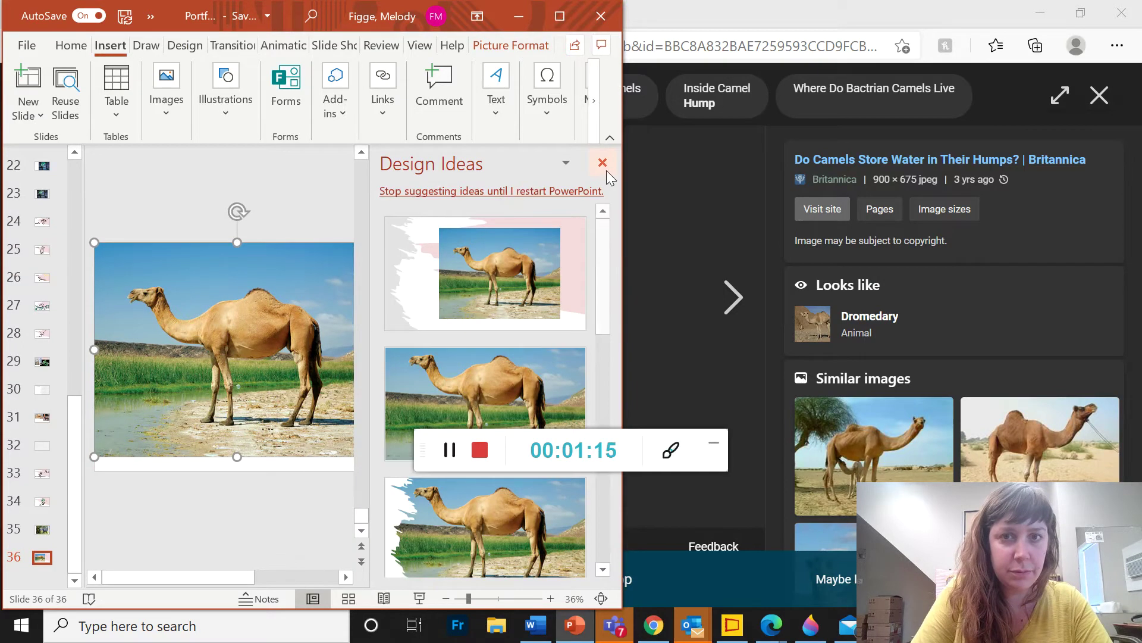
# Dismiss Design Ideas and shrink the camel photo to about half size at top left
pyautogui.click(602, 164)
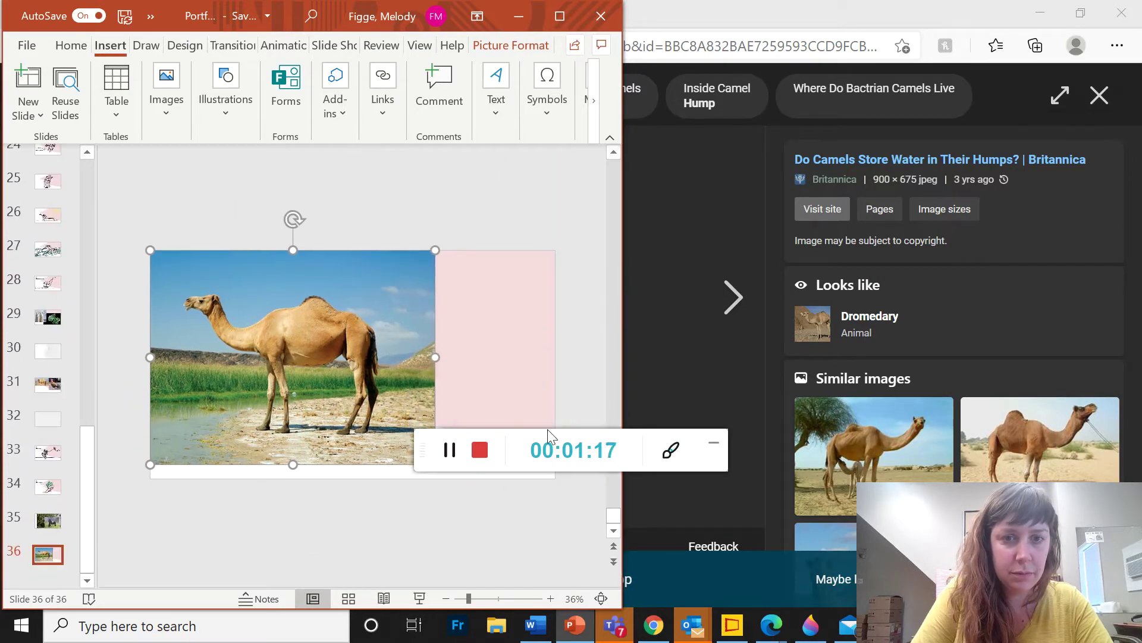
pyautogui.moveTo(548, 430); pyautogui.dragTo(543, 566)
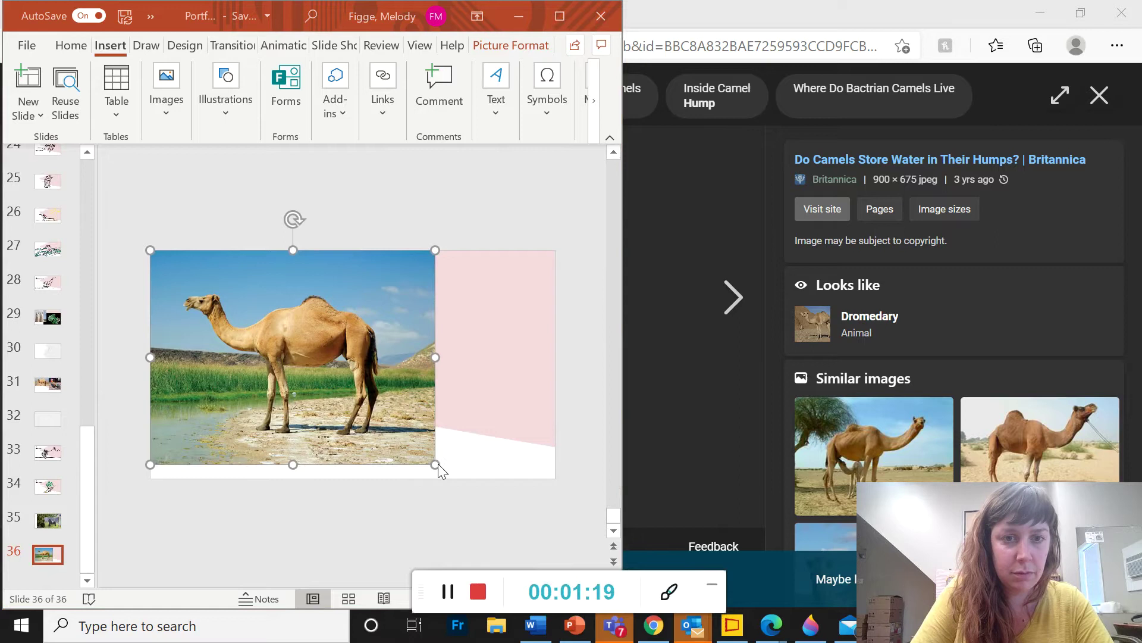
pyautogui.moveTo(438, 464)
pyautogui.mouseDown()
pyautogui.moveTo(343, 357)
pyautogui.moveTo(349, 364)
pyautogui.mouseUp()
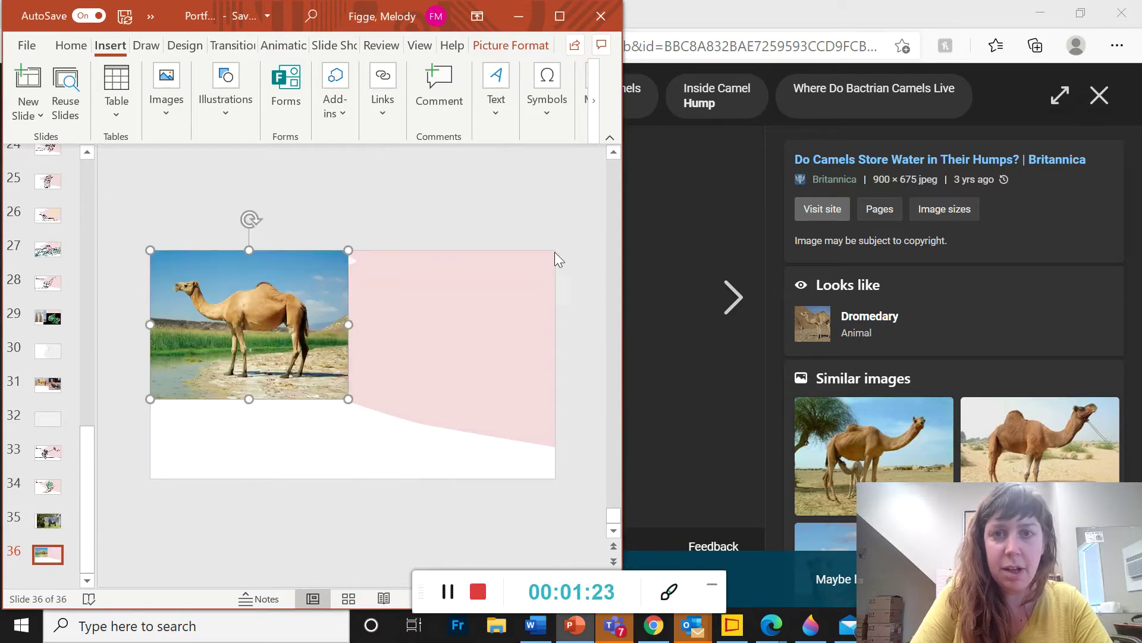
pyautogui.click(779, 117)
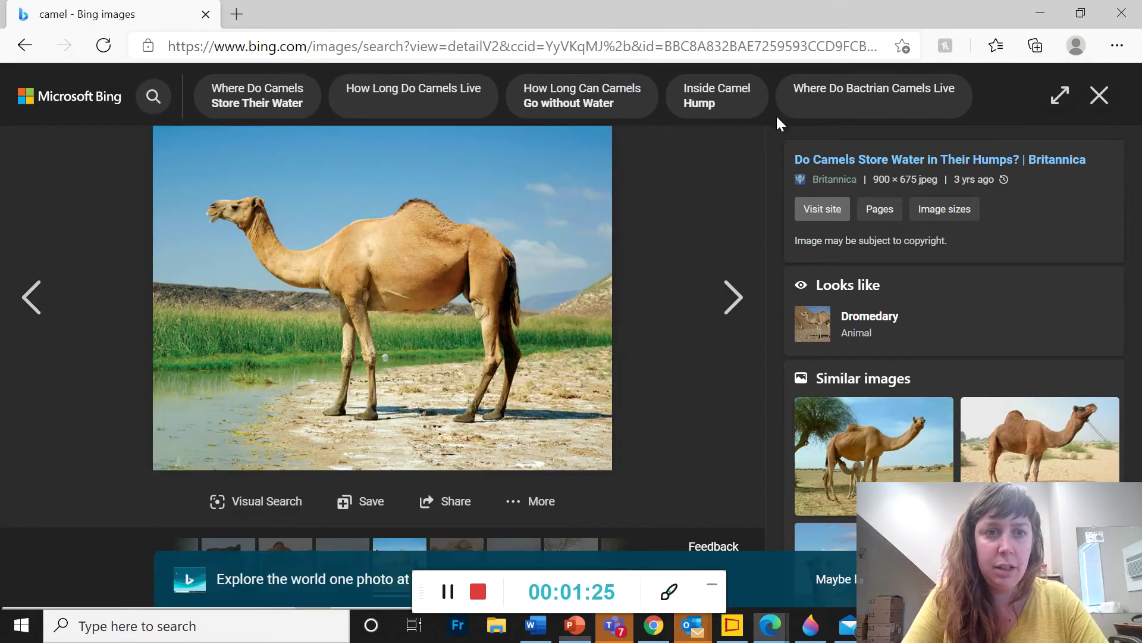
# Close the camel photo and search Bing Images for 'rooster' instead
pyautogui.click(1099, 96)
pyautogui.moveTo(225, 107); pyautogui.dragTo(160, 103)
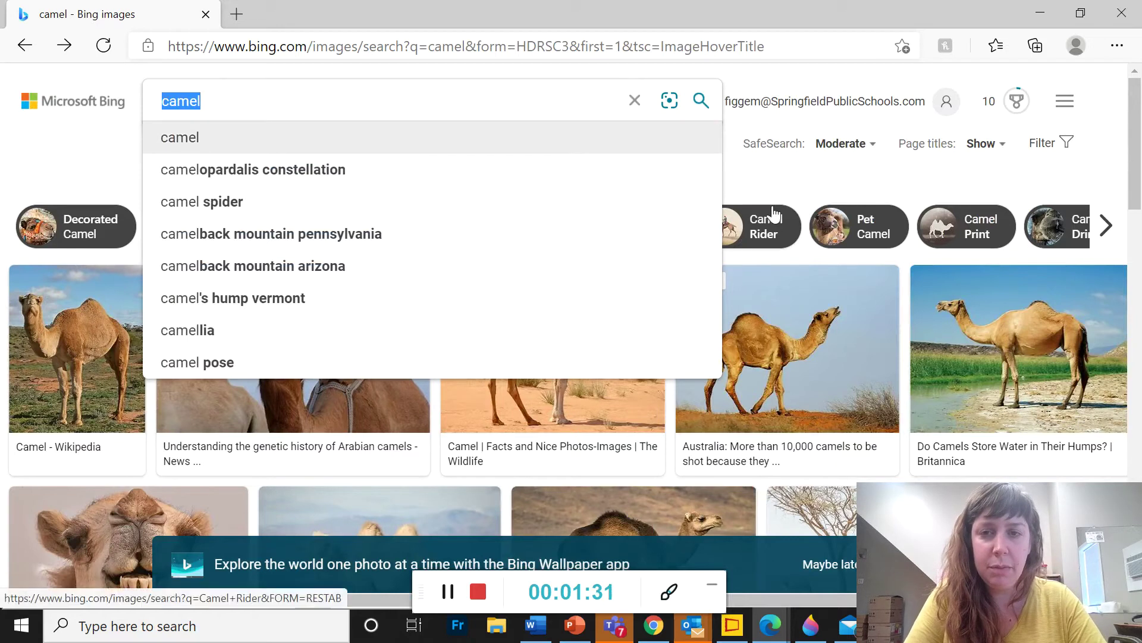
pyautogui.write('rooster')
pyautogui.press('Return')
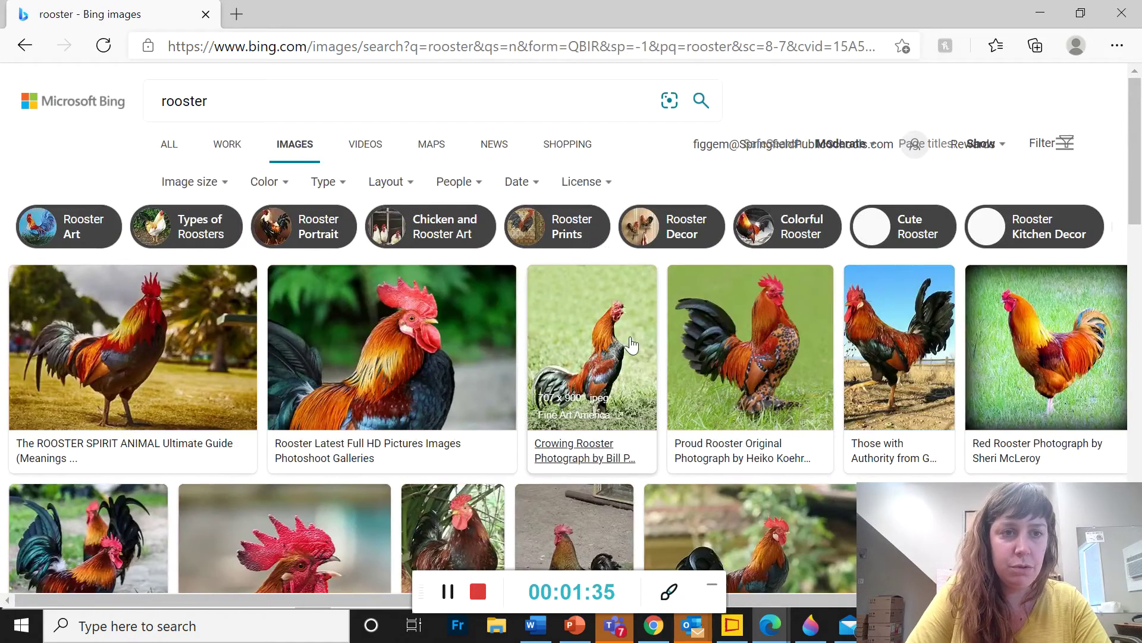
# Scroll the rooster results, open the strutting rooster photo large and copy it
pyautogui.scroll(-3, 649, 372)
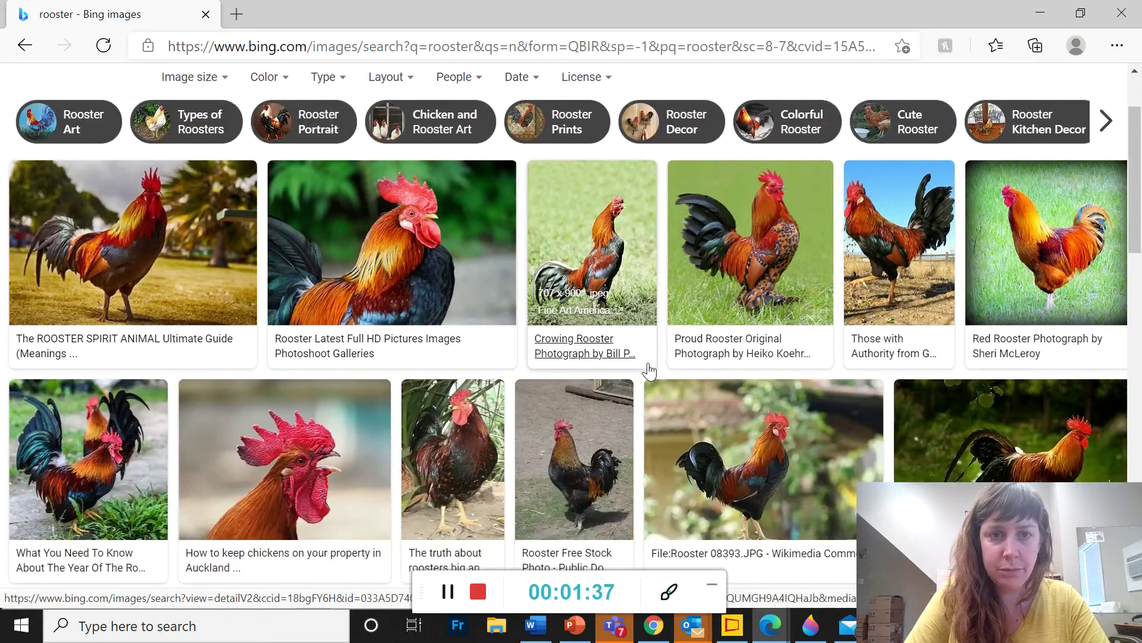
pyautogui.scroll(1, 648, 371)
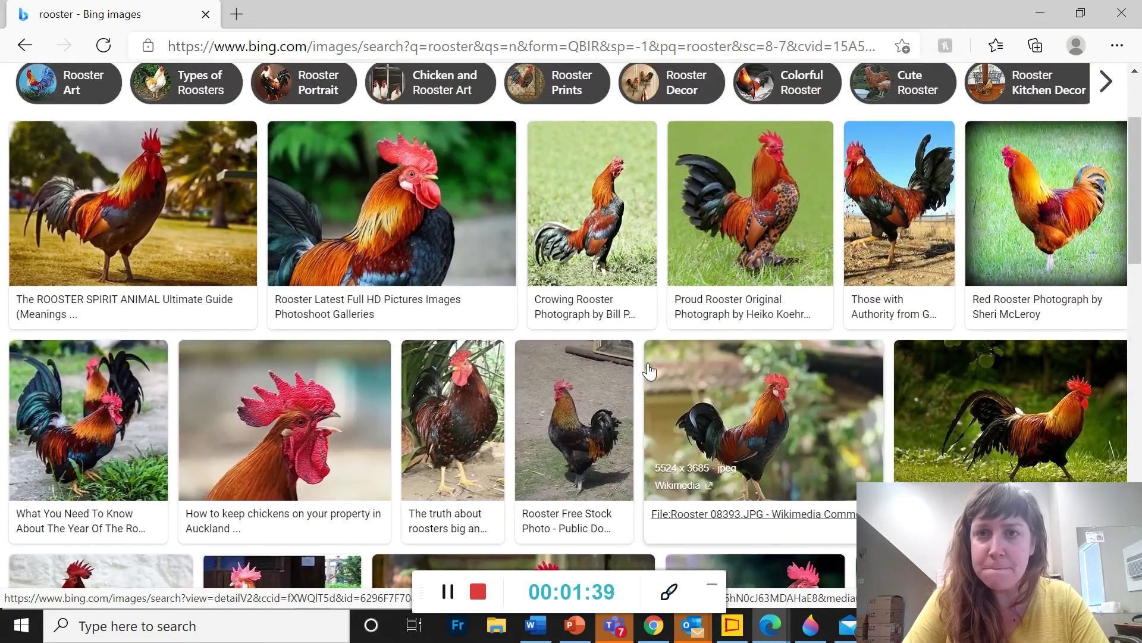
pyautogui.scroll(-5, 648, 371)
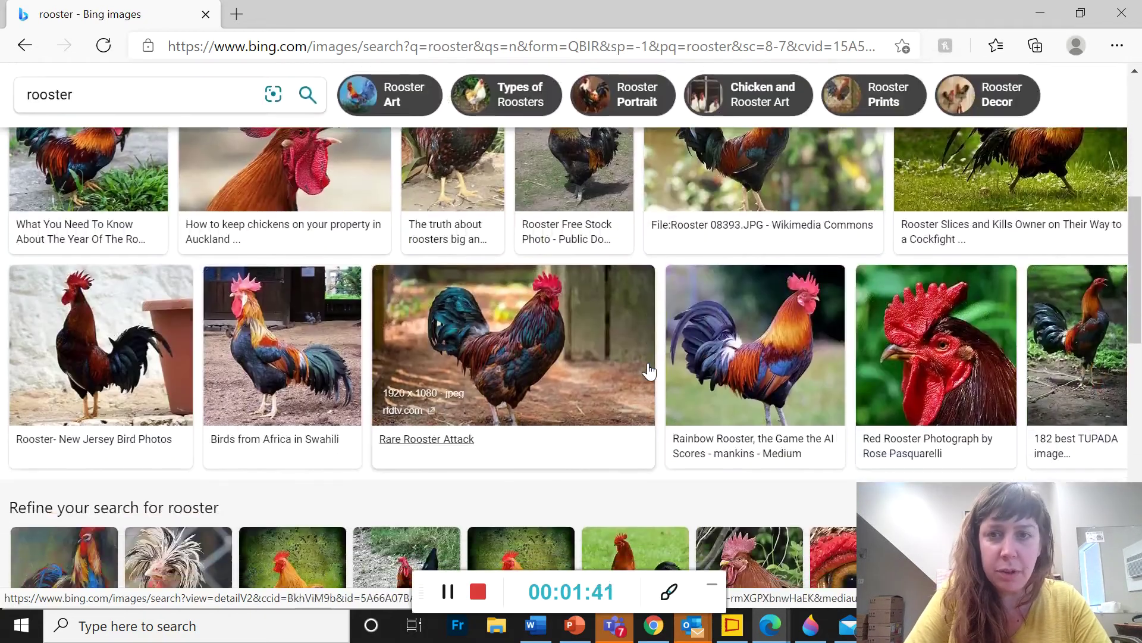
pyautogui.scroll(-5, 649, 372)
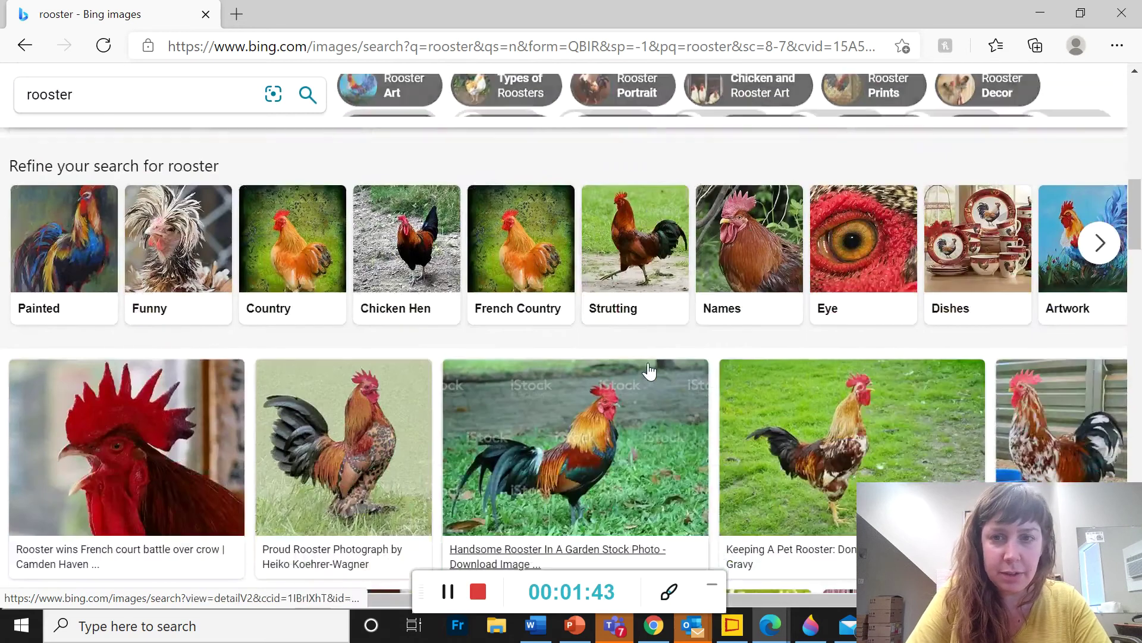
pyautogui.scroll(-1, 649, 371)
pyautogui.scroll(-1, 649, 371)
pyautogui.scroll(-1, 648, 371)
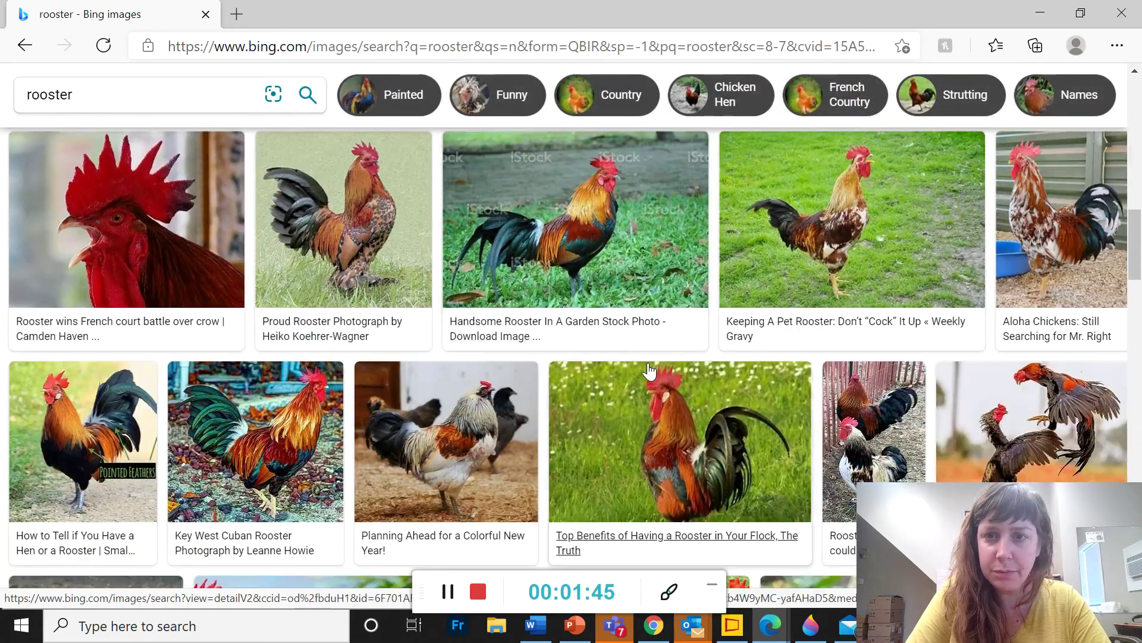
pyautogui.scroll(-3, 649, 371)
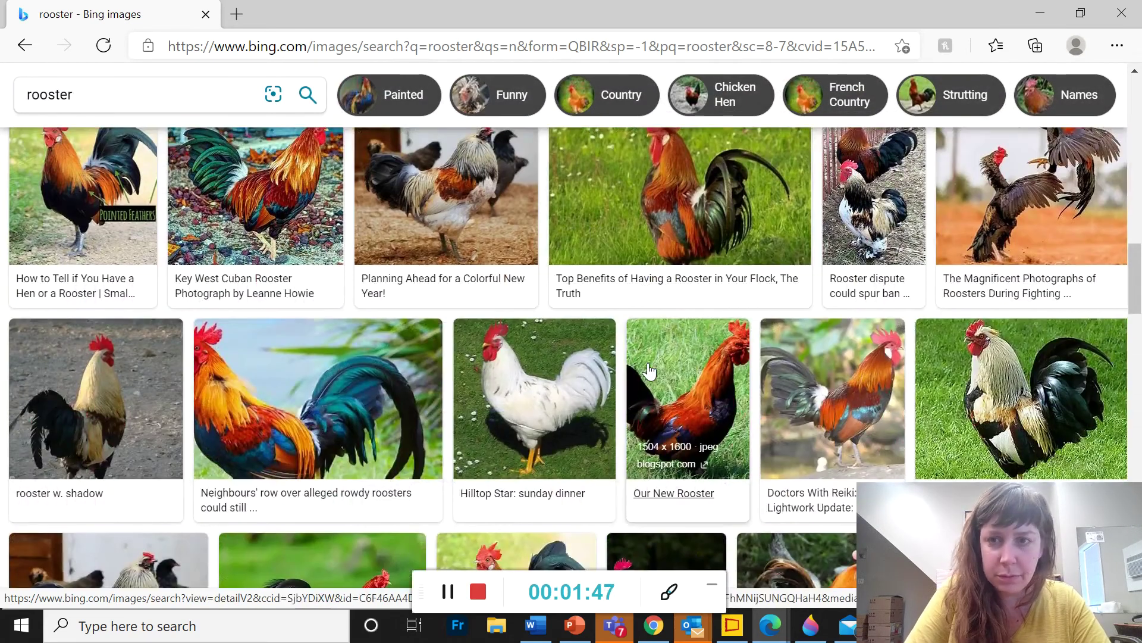
pyautogui.scroll(-1, 648, 372)
pyautogui.scroll(-1, 649, 372)
pyautogui.scroll(-1, 649, 371)
pyautogui.scroll(-1, 648, 372)
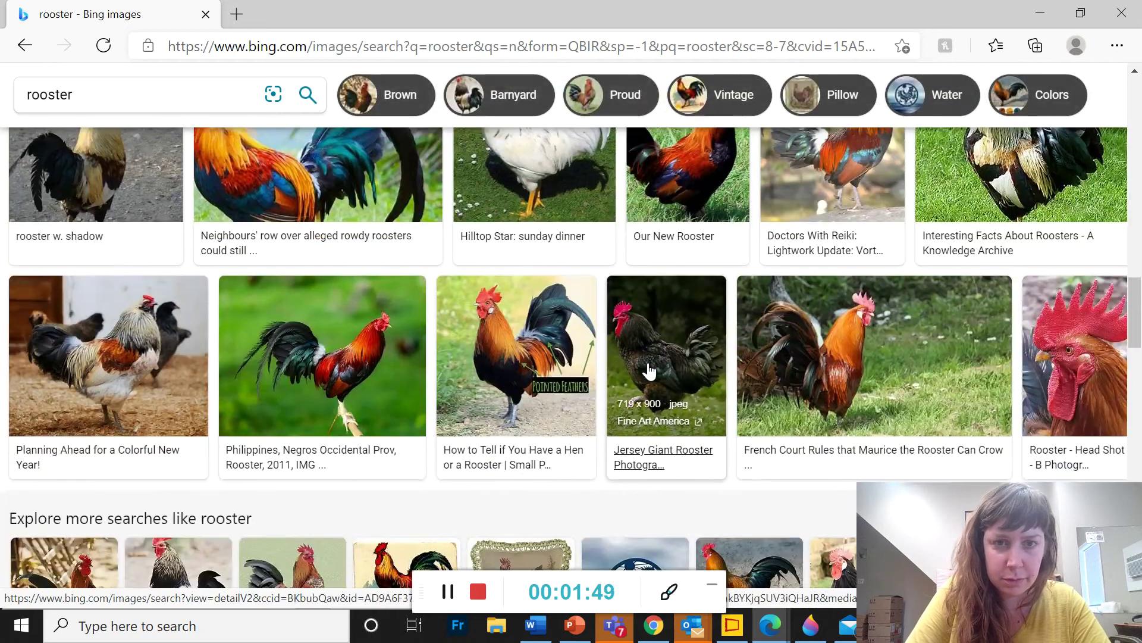
pyautogui.scroll(-5, 591, 373)
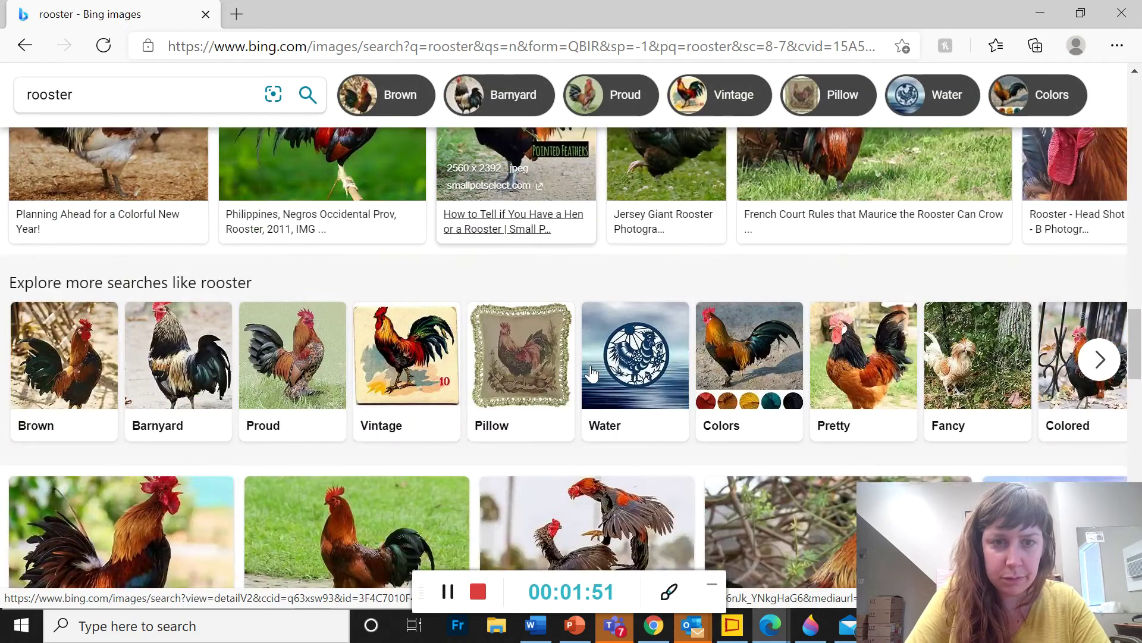
pyautogui.scroll(-1, 591, 373)
pyautogui.click(338, 479)
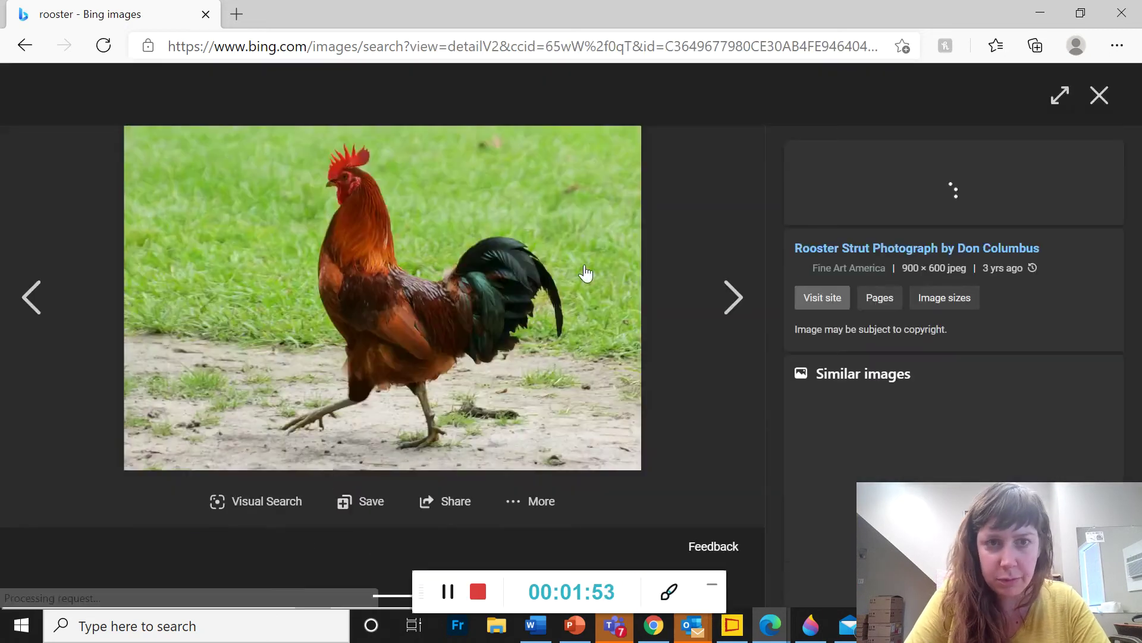
pyautogui.rightClick(391, 264)
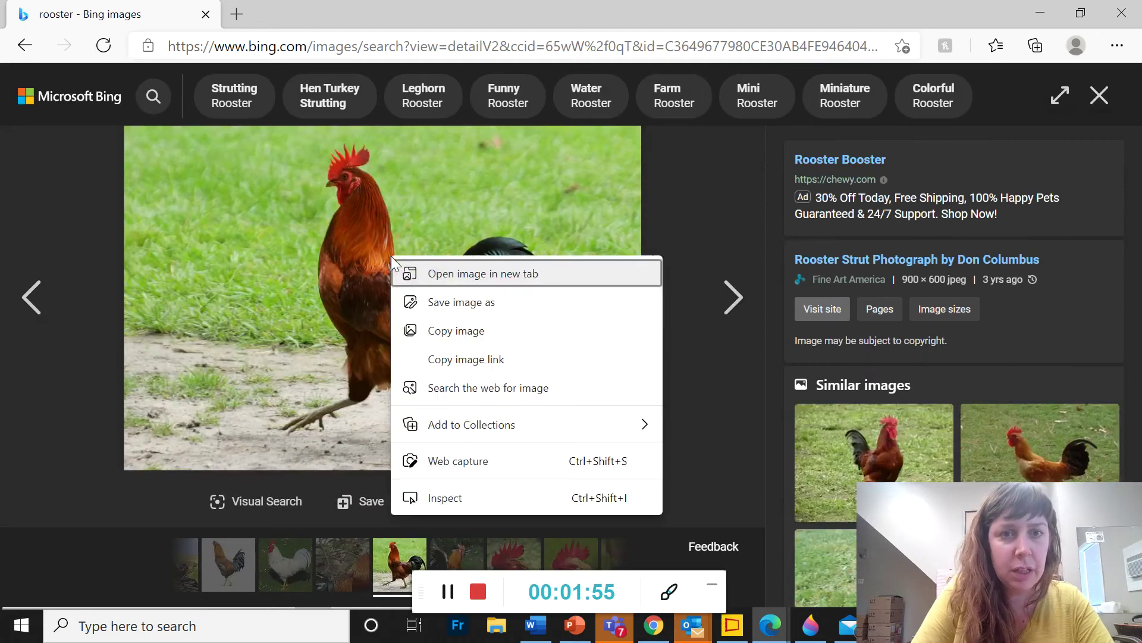
pyautogui.click(456, 331)
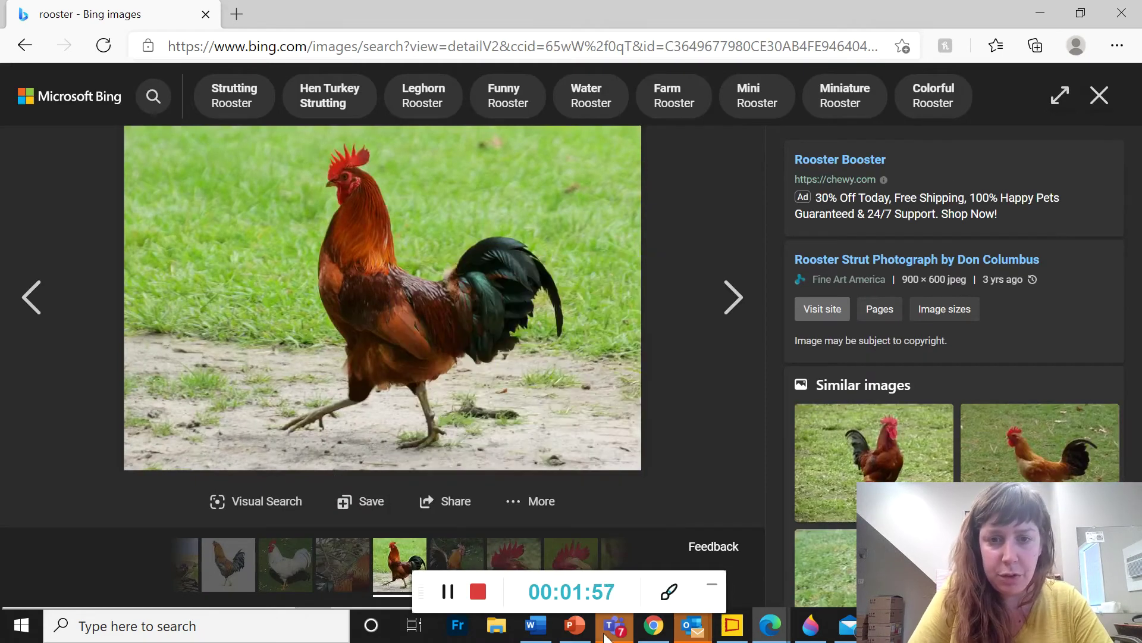
pyautogui.click(574, 625)
# Paste the rooster photo onto slide 36 and dismiss Design Ideas
pyautogui.rightClick(433, 327)
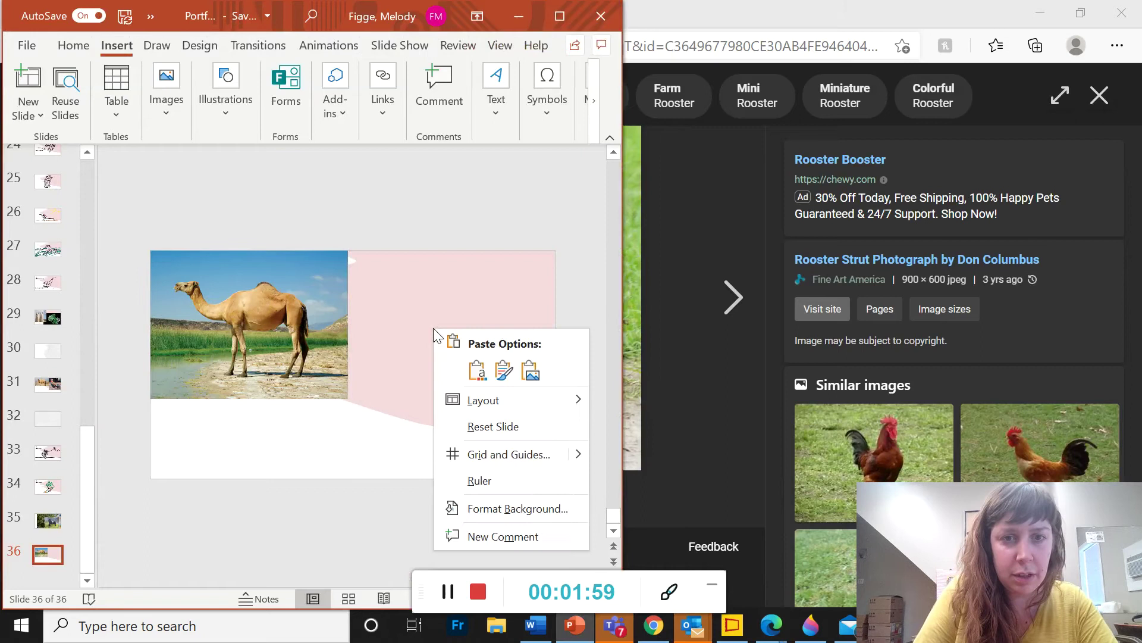
pyautogui.click(531, 370)
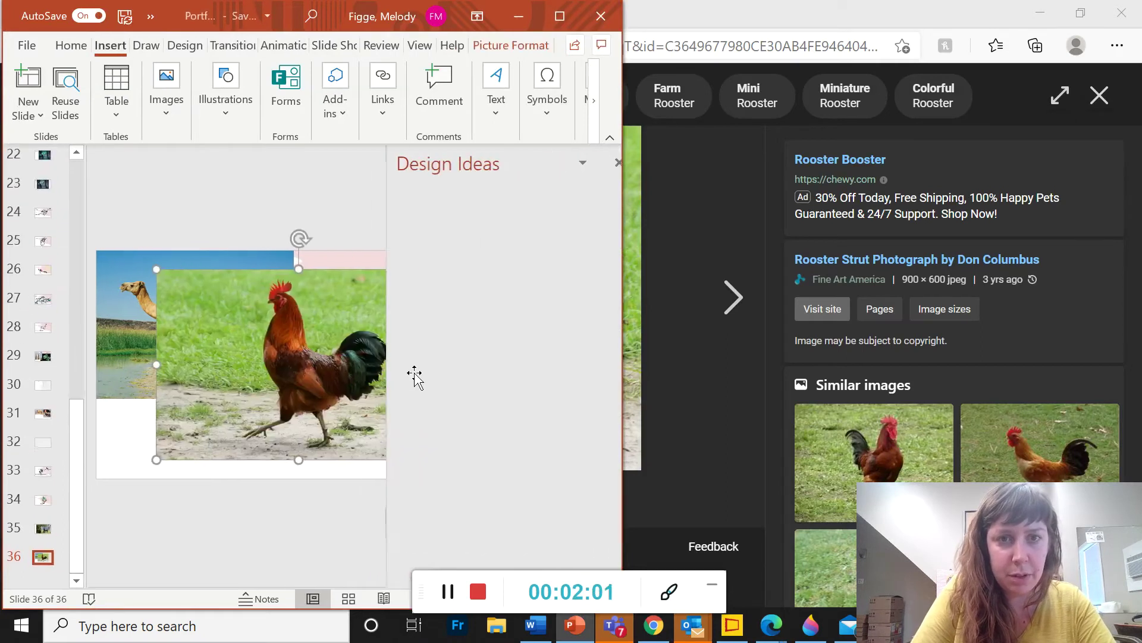
pyautogui.click(603, 162)
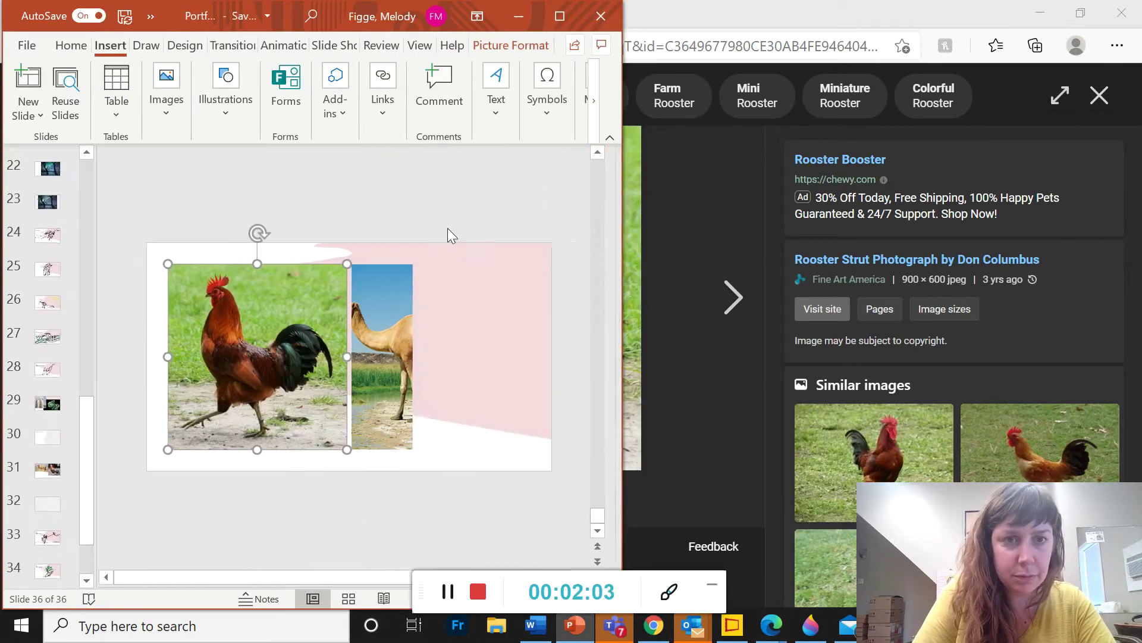
pyautogui.moveTo(258, 398); pyautogui.dragTo(250, 374)
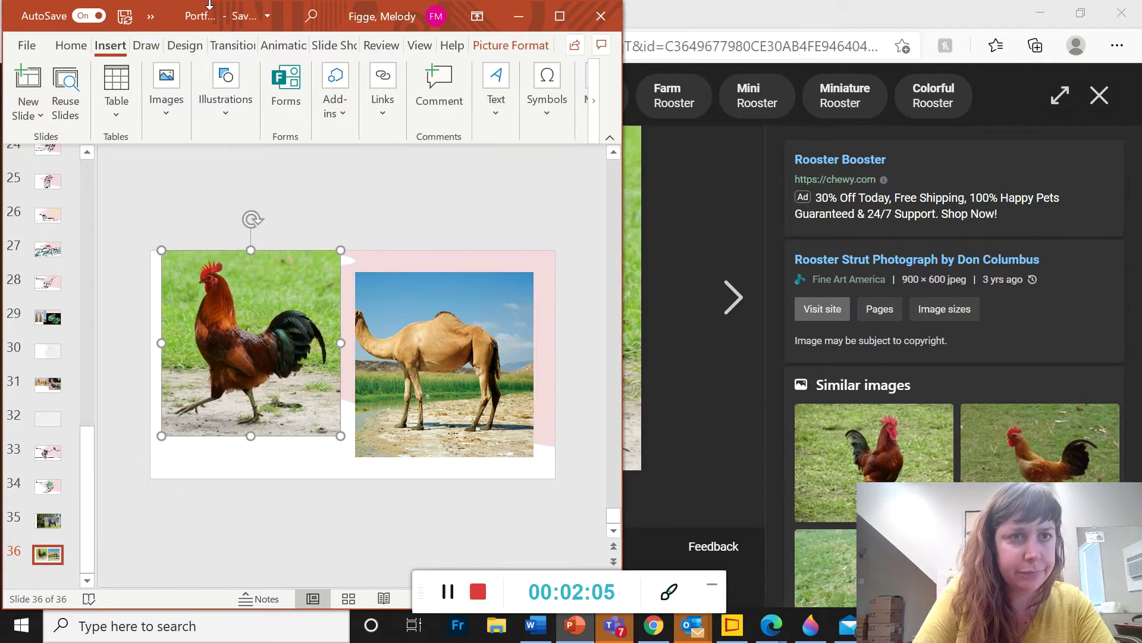
pyautogui.click(570, 23)
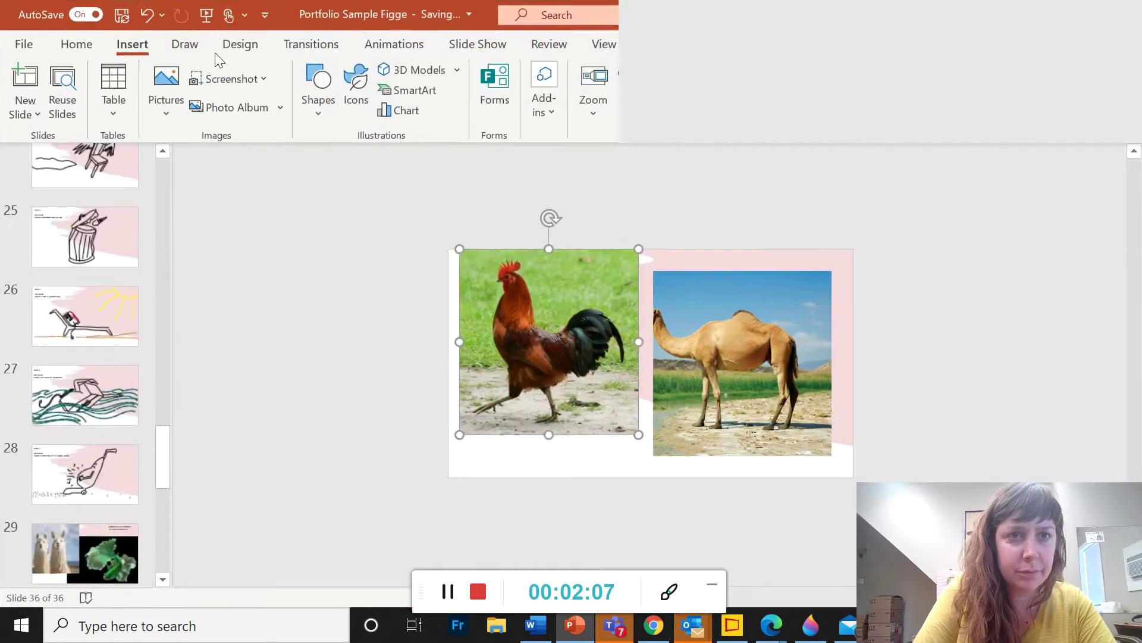
# Undo the misplaced moves, then shrink the rooster and place it beside the camel
pyautogui.click(147, 14)
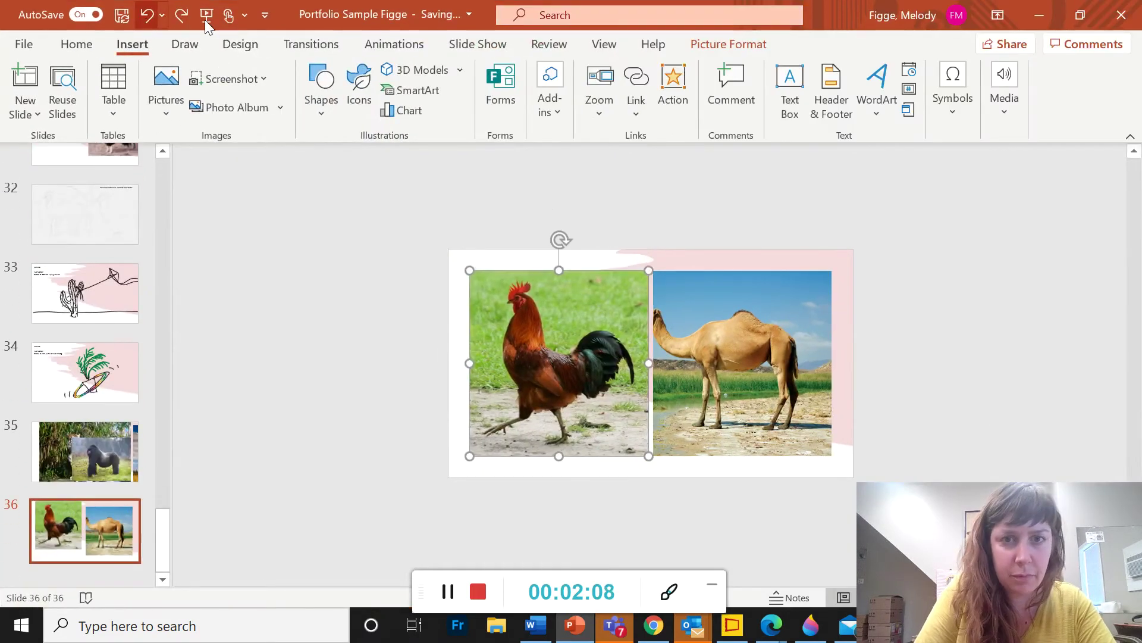
pyautogui.click(147, 14)
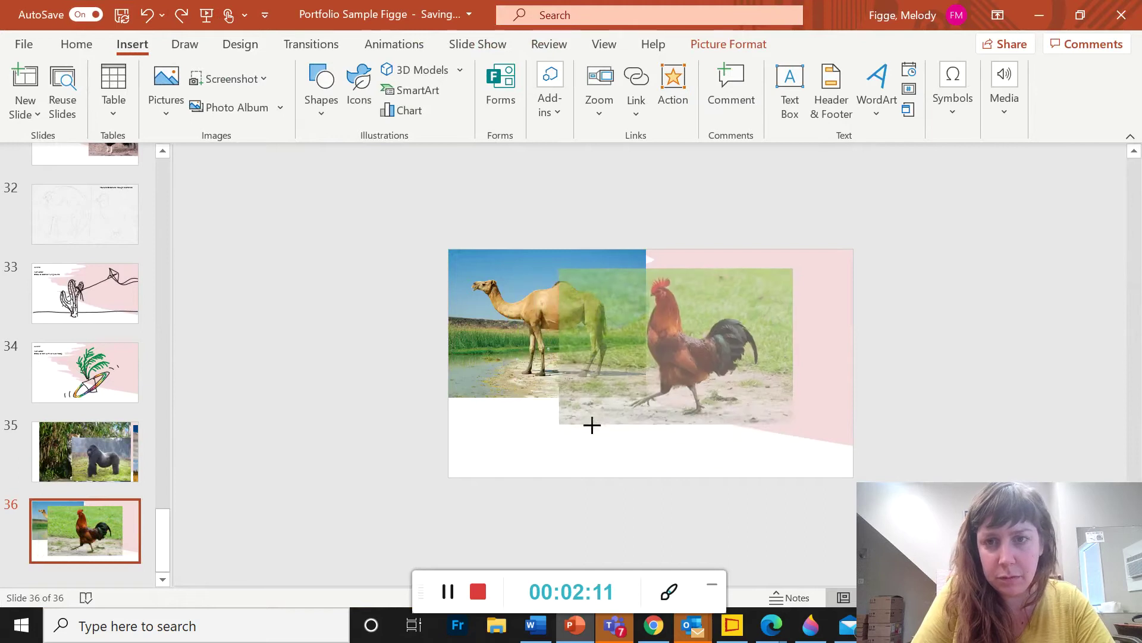
pyautogui.moveTo(508, 459); pyautogui.dragTo(597, 397)
pyautogui.moveTo(697, 348); pyautogui.dragTo(754, 337)
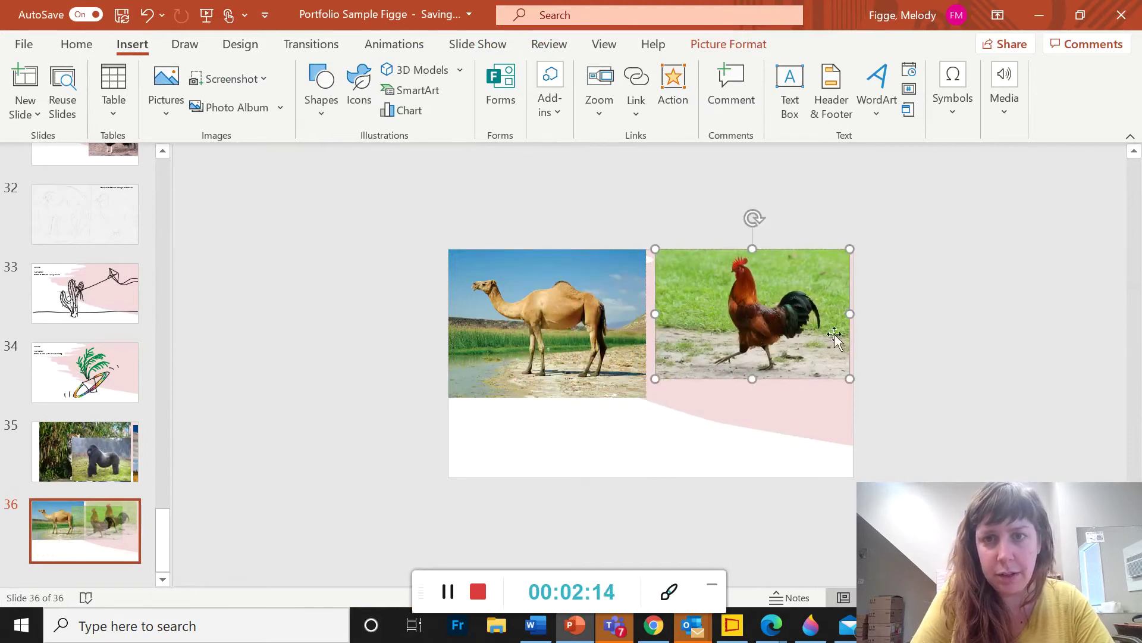
pyautogui.click(1080, 14)
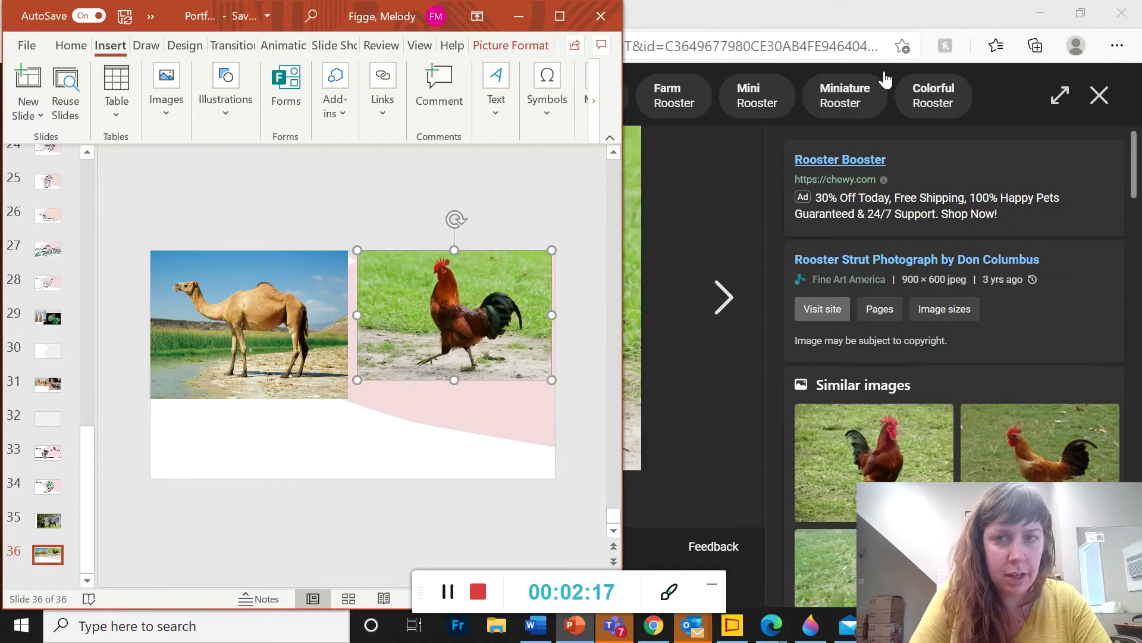
pyautogui.click(897, 22)
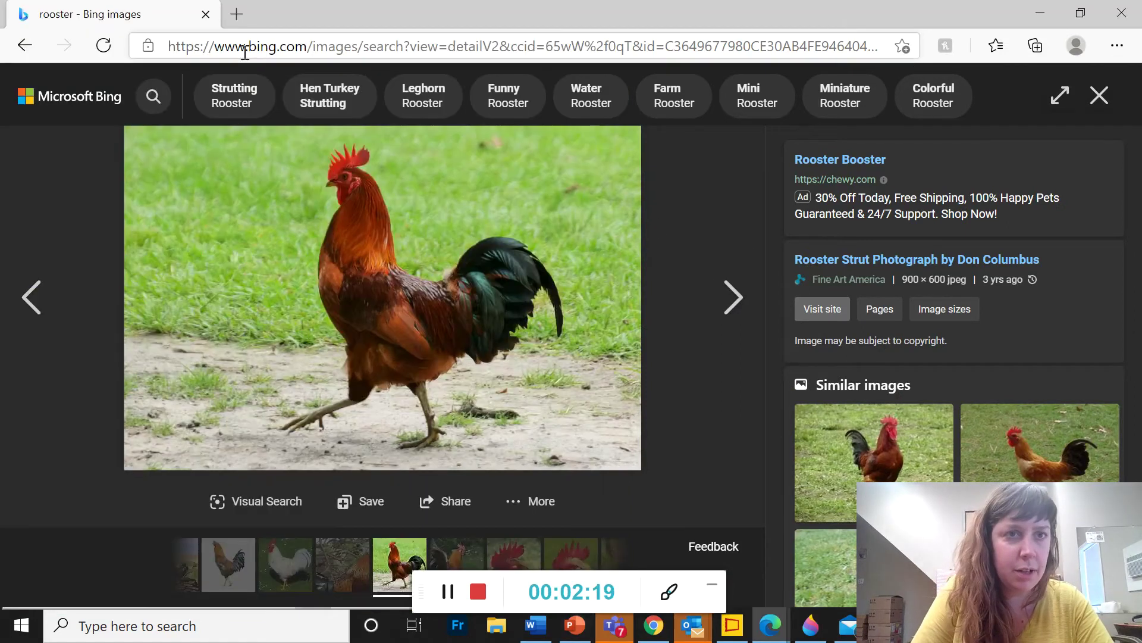
# Search the web for 'bat' from the address bar and show image results
pyautogui.click(310, 47)
pyautogui.write('bat')
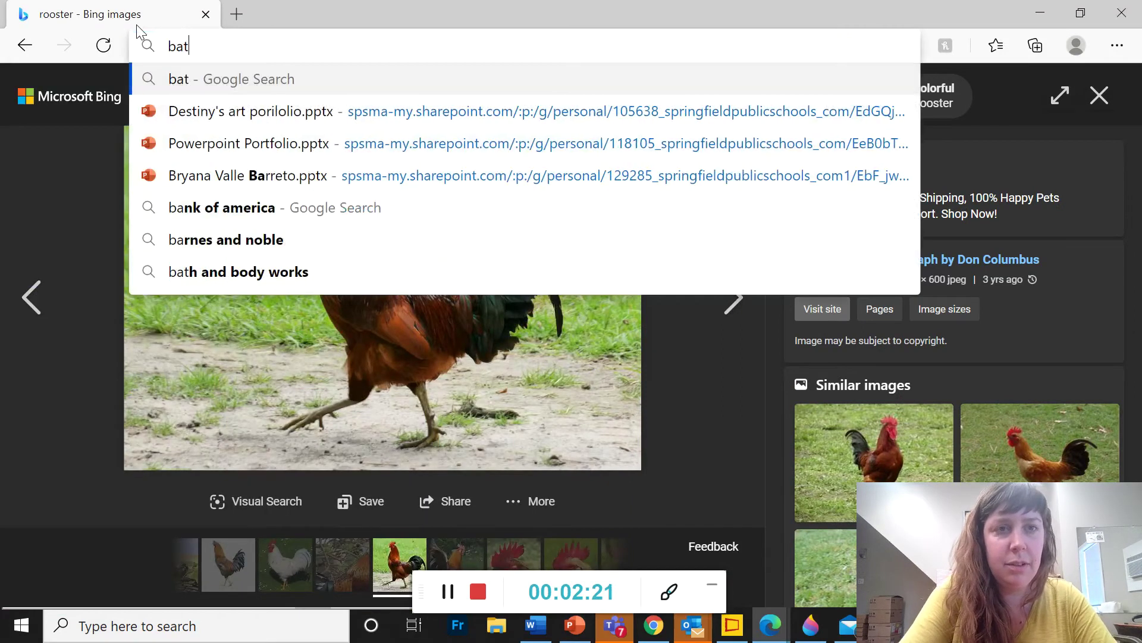
pyautogui.press('Return')
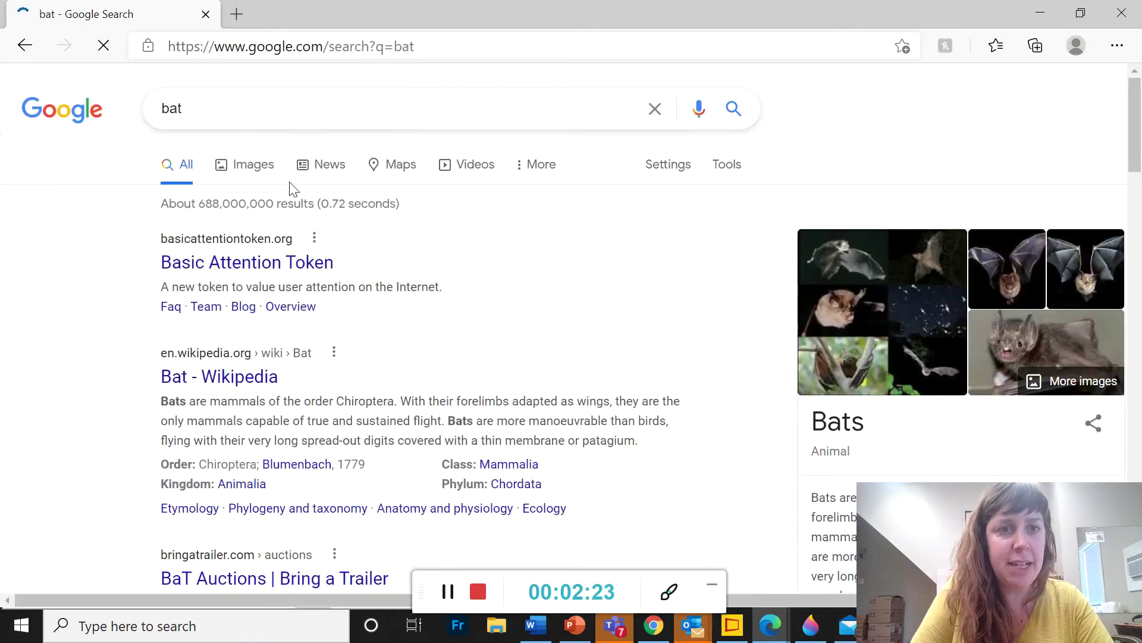
pyautogui.click(248, 173)
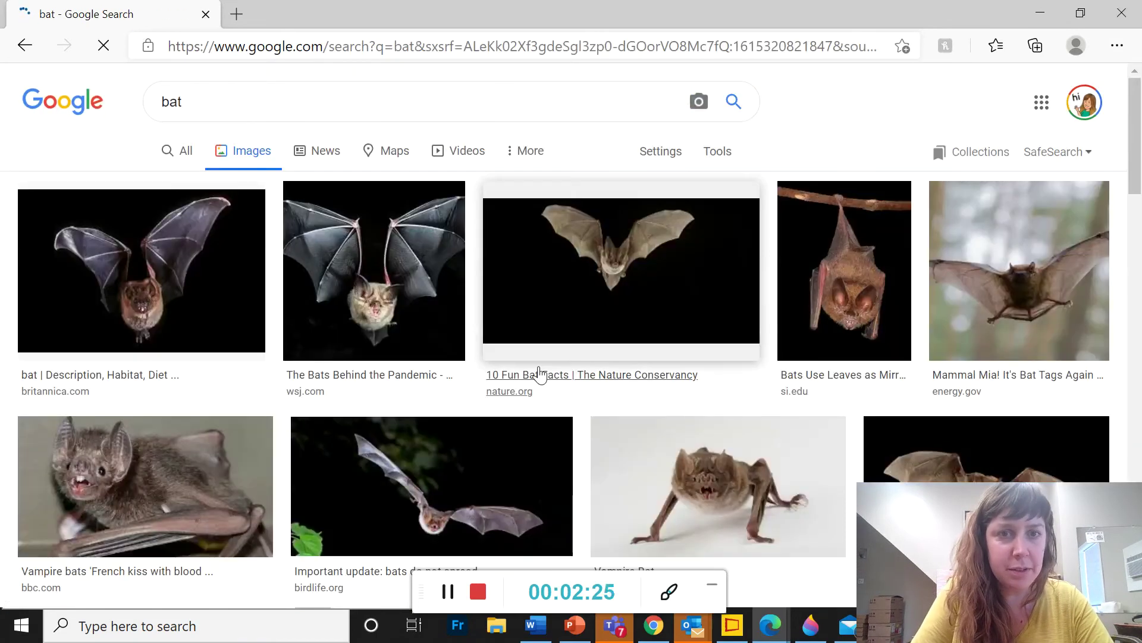
# Open the wing-spread bat photo preview and copy the image
pyautogui.scroll(-1, 539, 372)
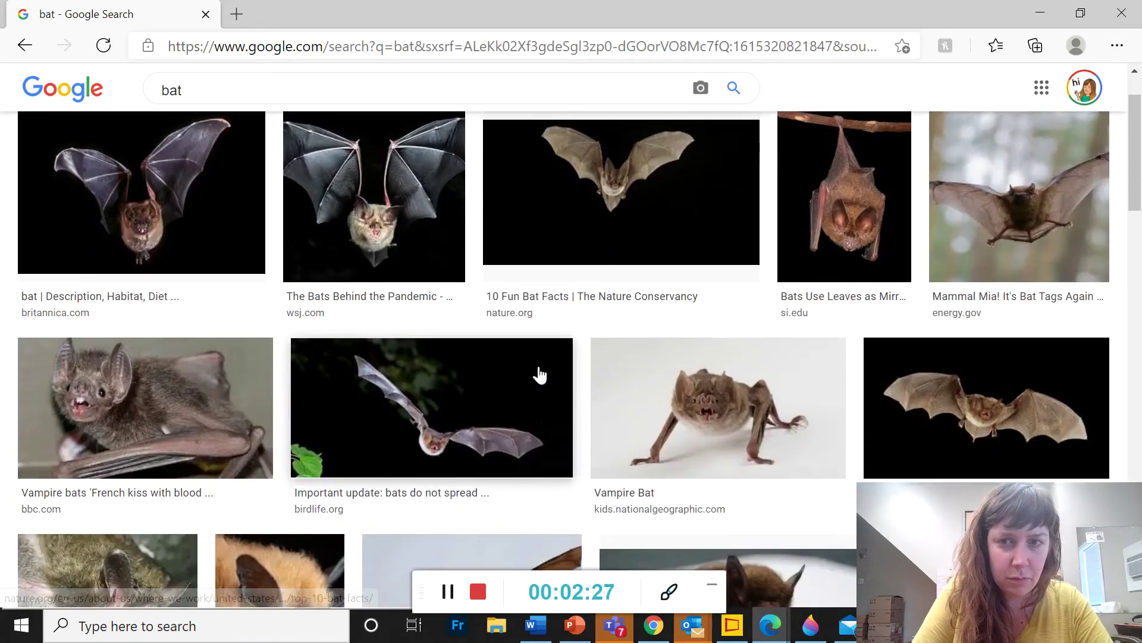
pyautogui.scroll(-2, 539, 373)
pyautogui.scroll(2, 538, 369)
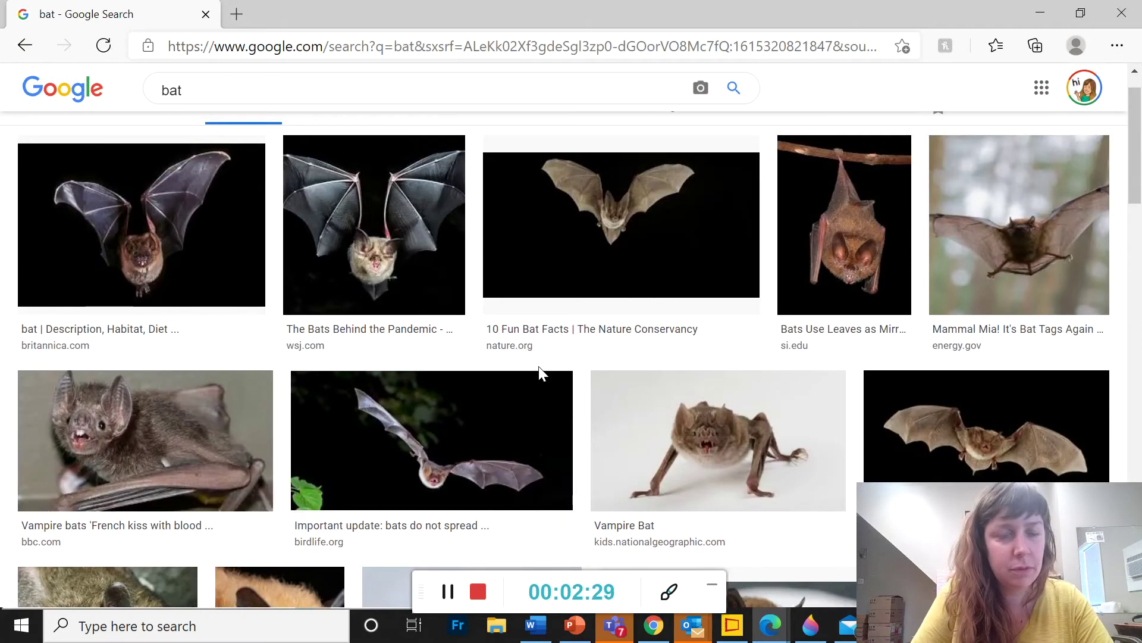
pyautogui.click(422, 224)
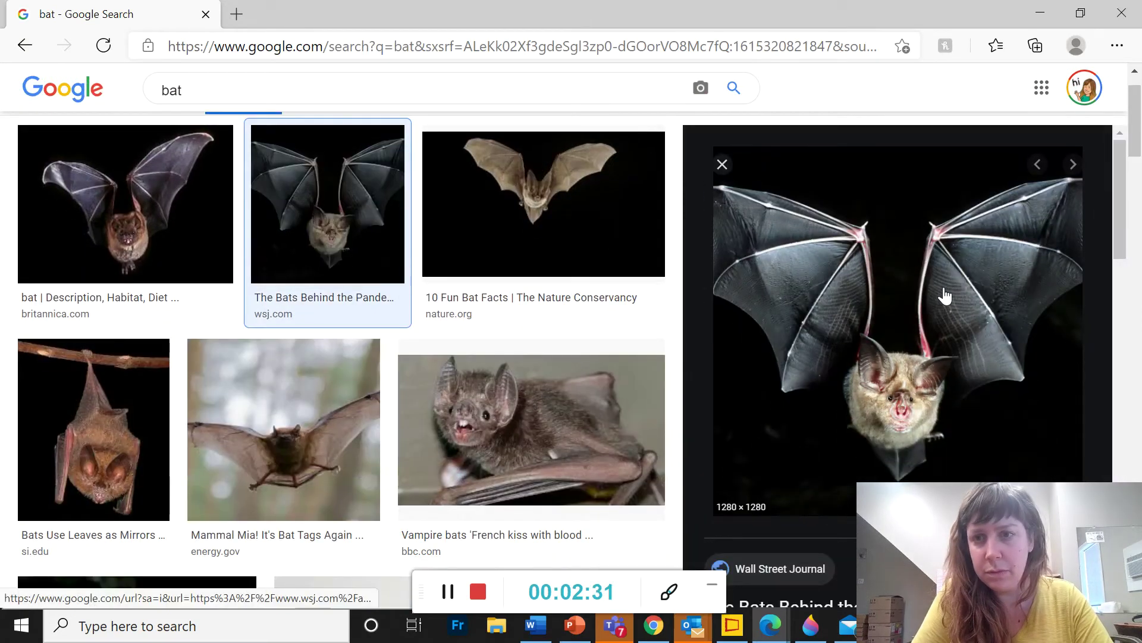
pyautogui.rightClick(945, 296)
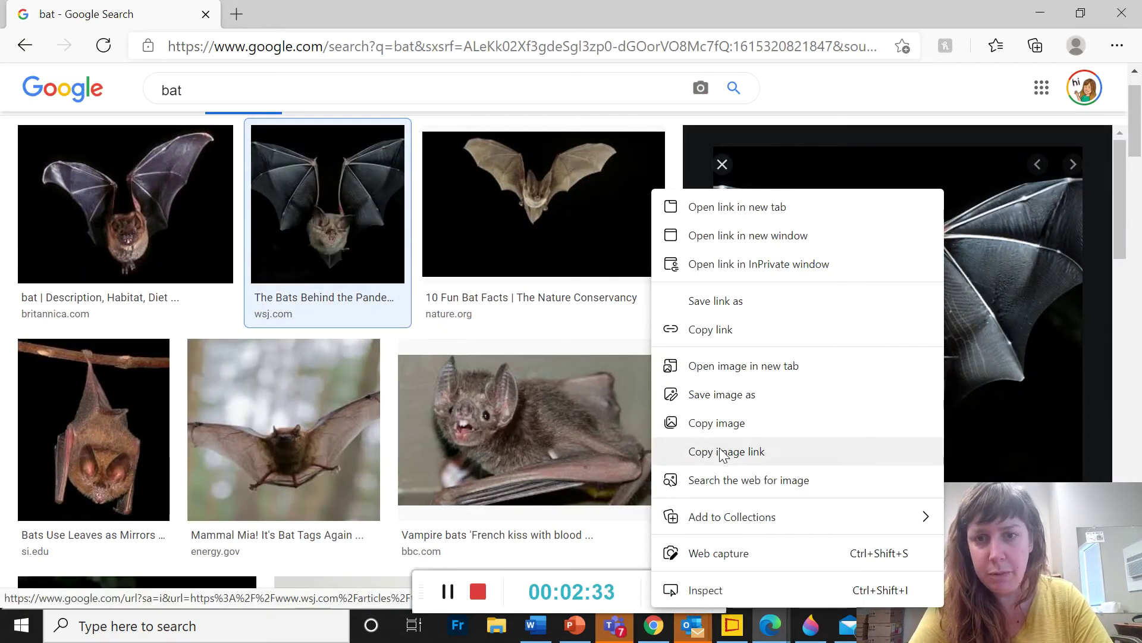
pyautogui.click(722, 453)
pyautogui.rightClick(852, 269)
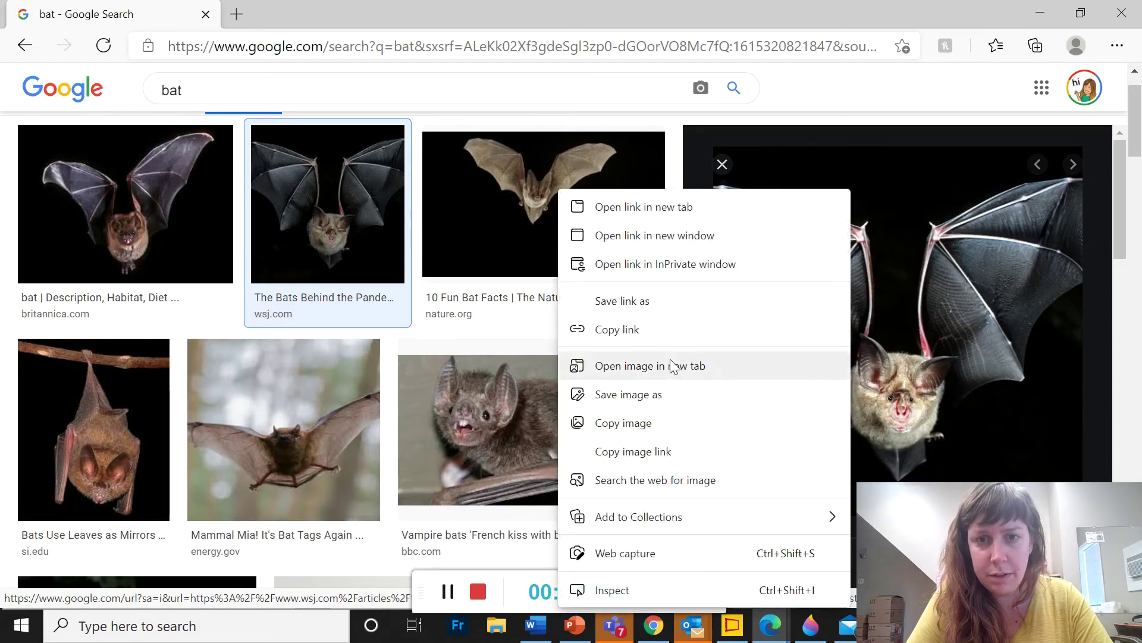
pyautogui.click(636, 425)
# Paste the bat onto slide 36 with the Design Ideas layout: bat left, rooster and camel right
pyautogui.click(574, 624)
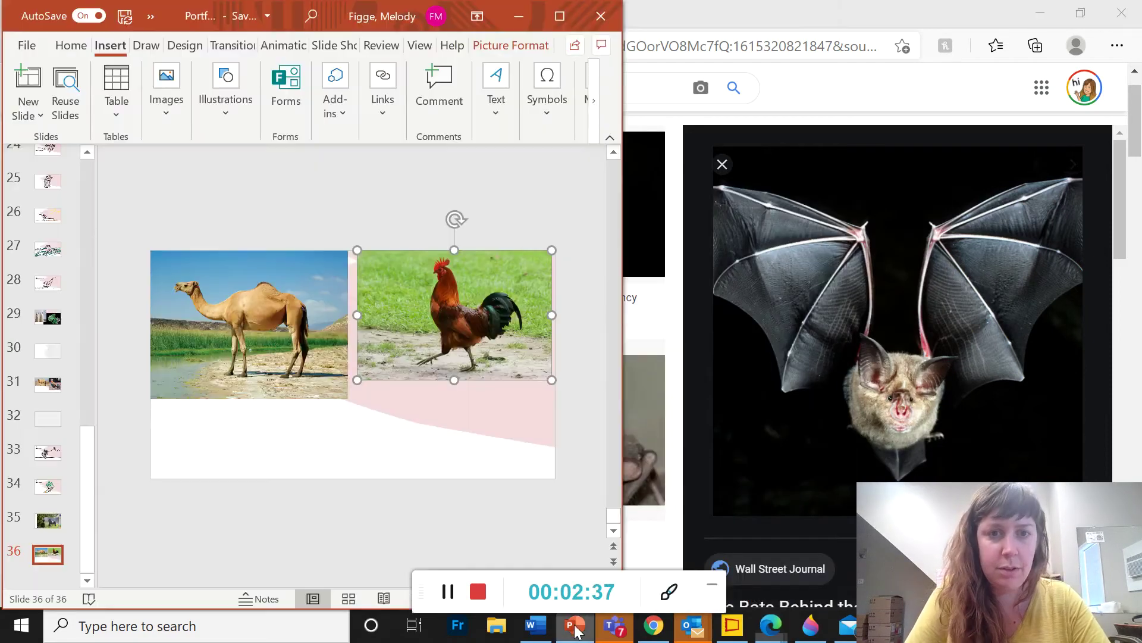
pyautogui.rightClick(391, 440)
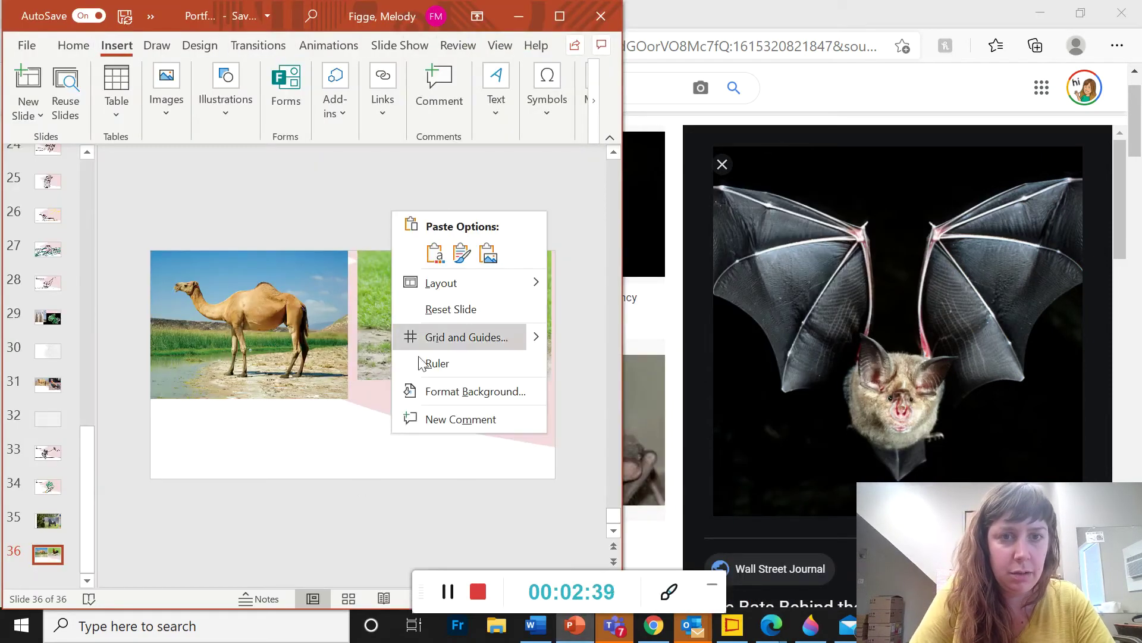
pyautogui.click(495, 256)
pyautogui.click(485, 386)
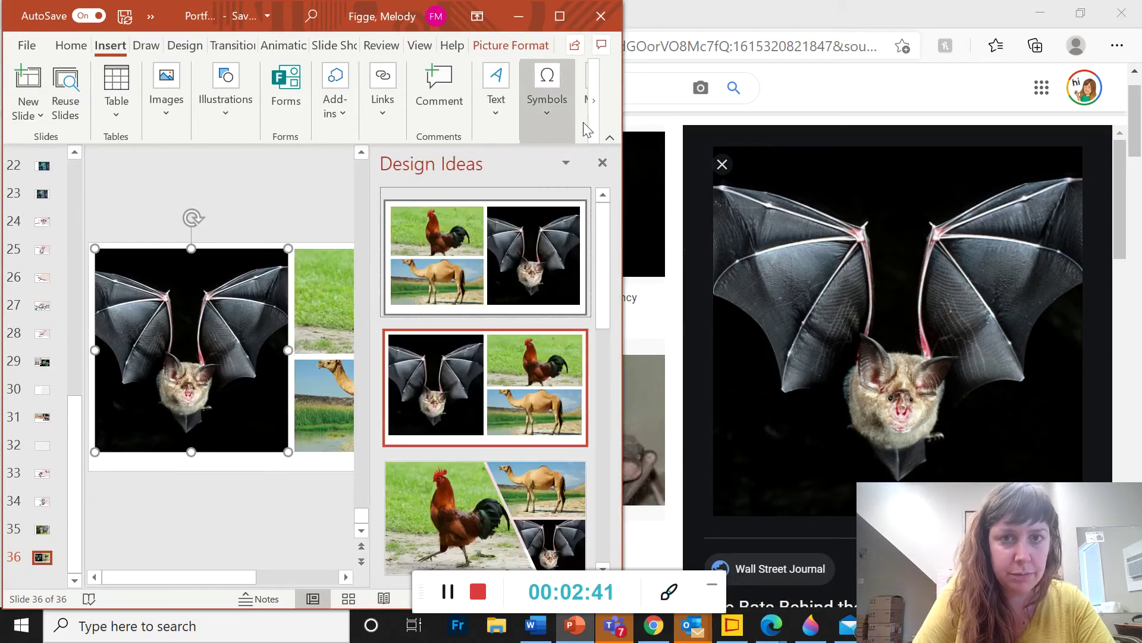
pyautogui.click(602, 163)
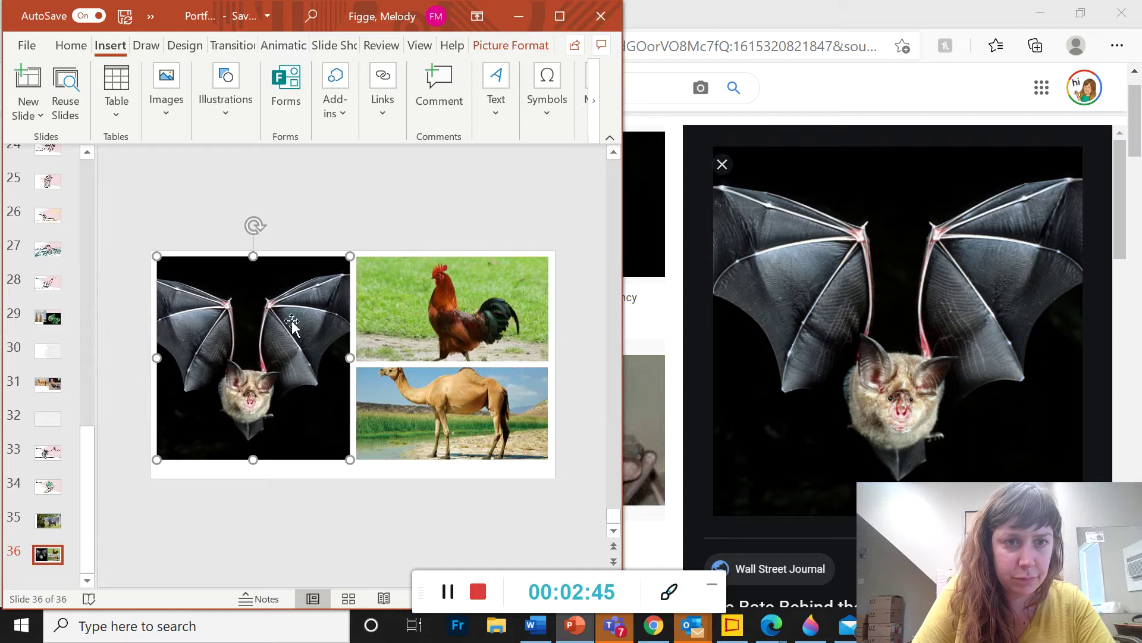
# Resize the camel photo from its corners to fit under the rooster
pyautogui.click(381, 227)
pyautogui.click(364, 380)
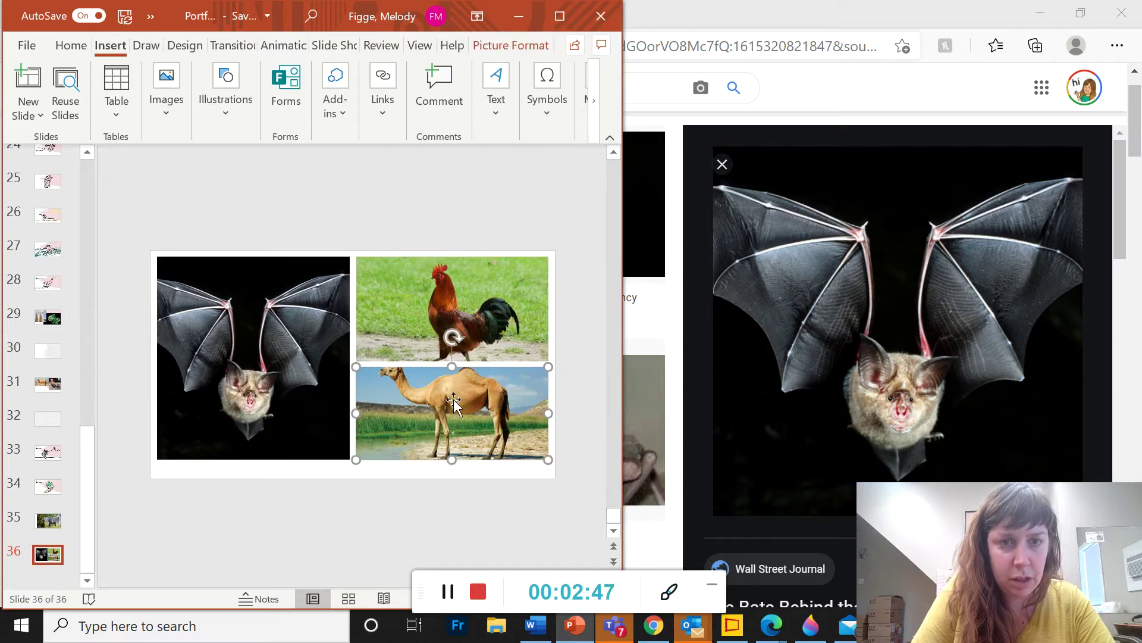
pyautogui.moveTo(356, 460)
pyautogui.mouseDown()
pyautogui.moveTo(356, 471)
pyautogui.moveTo(379, 471)
pyautogui.mouseUp()
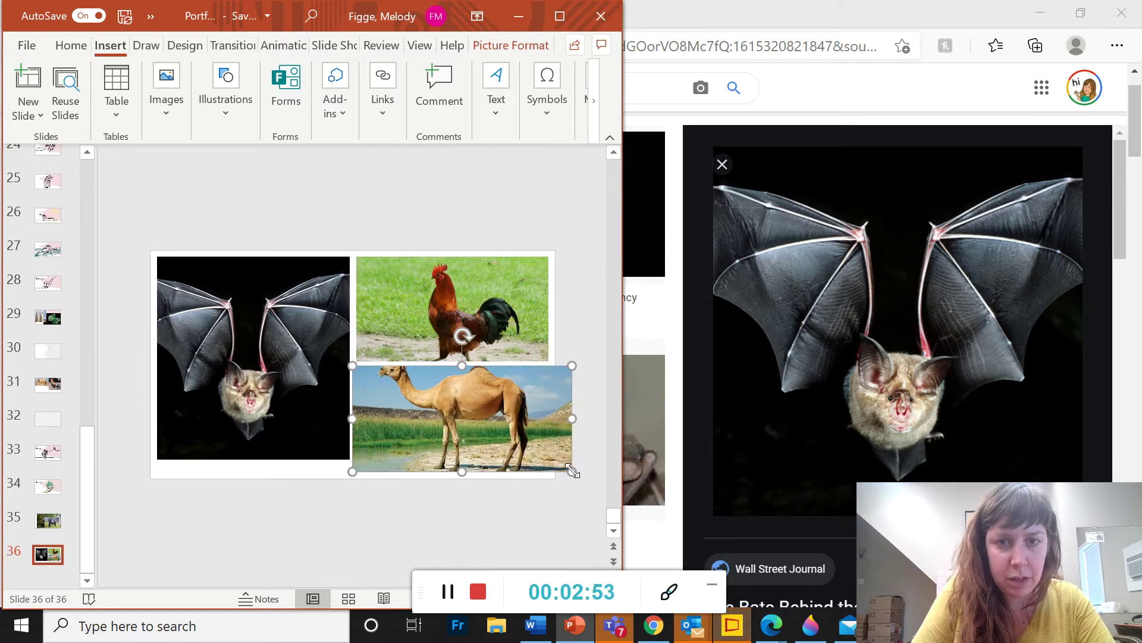
pyautogui.moveTo(569, 469); pyautogui.dragTo(547, 459)
pyautogui.click(594, 298)
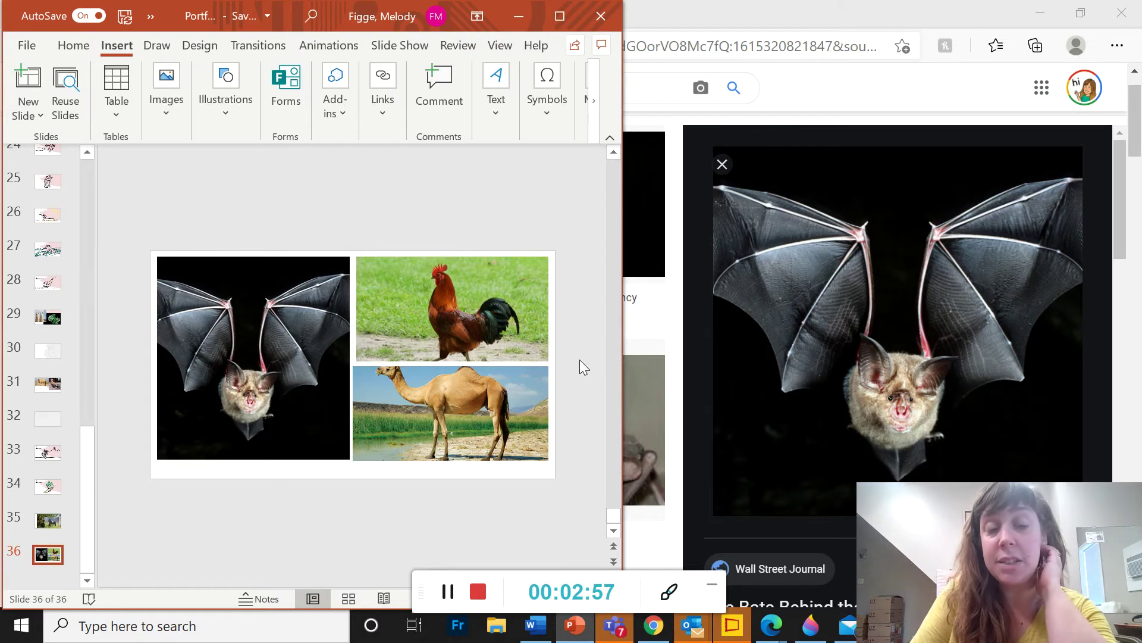
pyautogui.moveTo(897, 331)
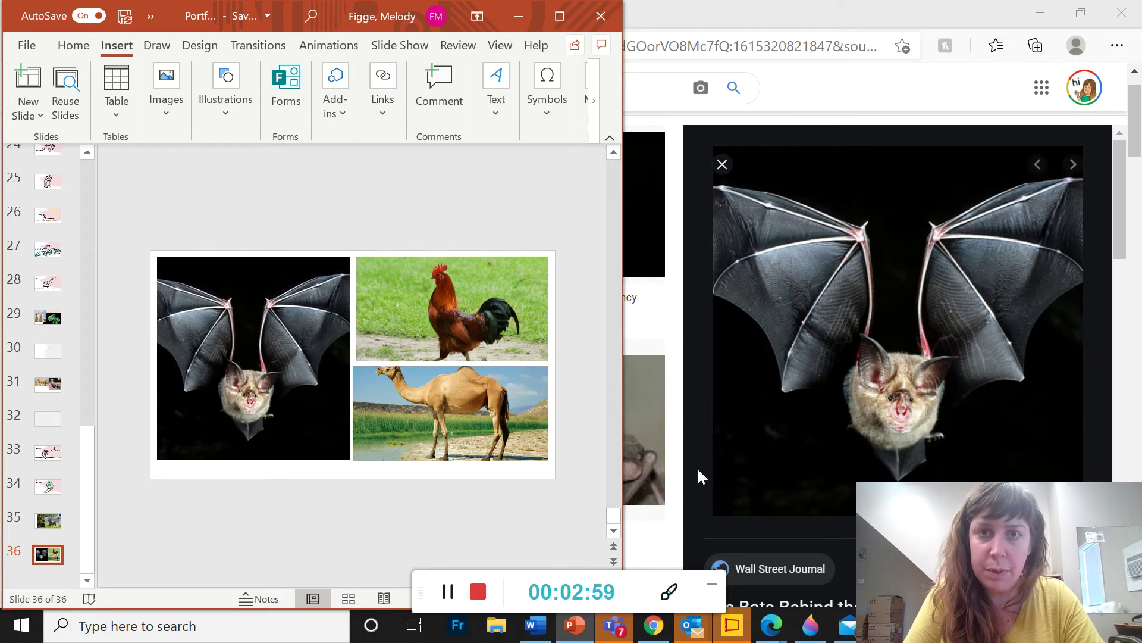
pyautogui.click(732, 626)
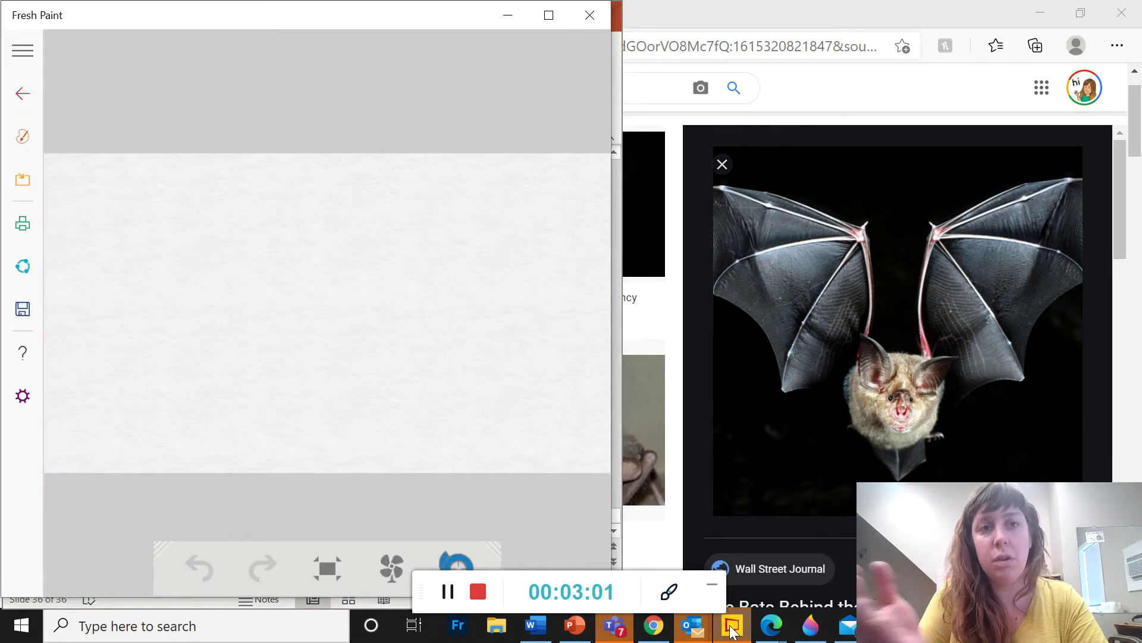
# Move Fresh Paint right, choose the pencil, and draw the first head stroke at upper left
pyautogui.moveTo(434, 30); pyautogui.dragTo(950, 24)
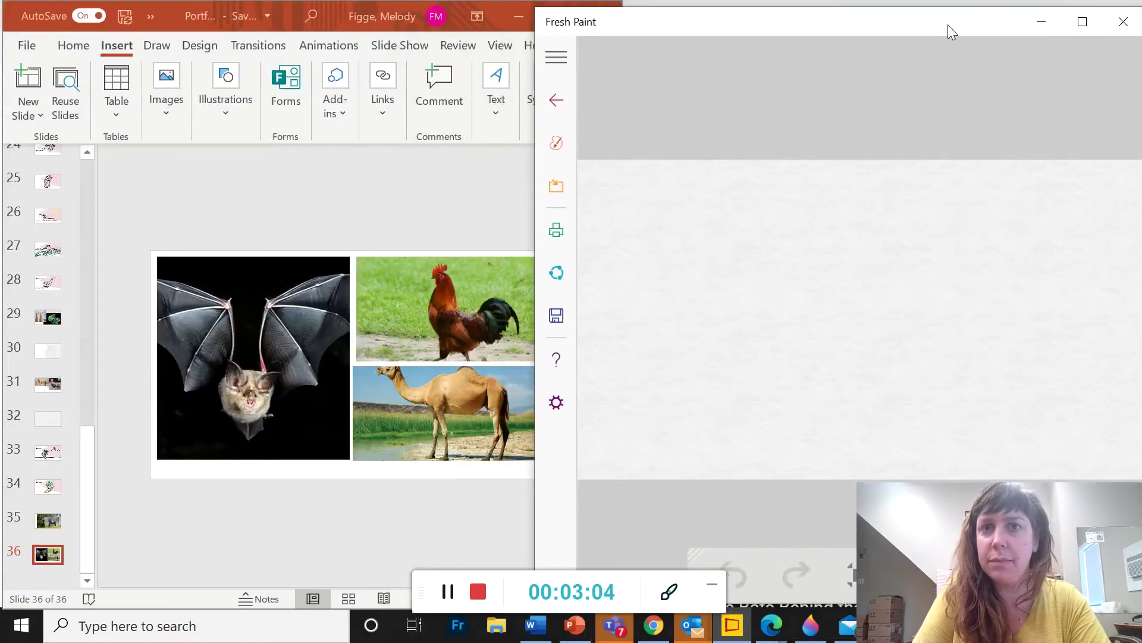
pyautogui.click(566, 142)
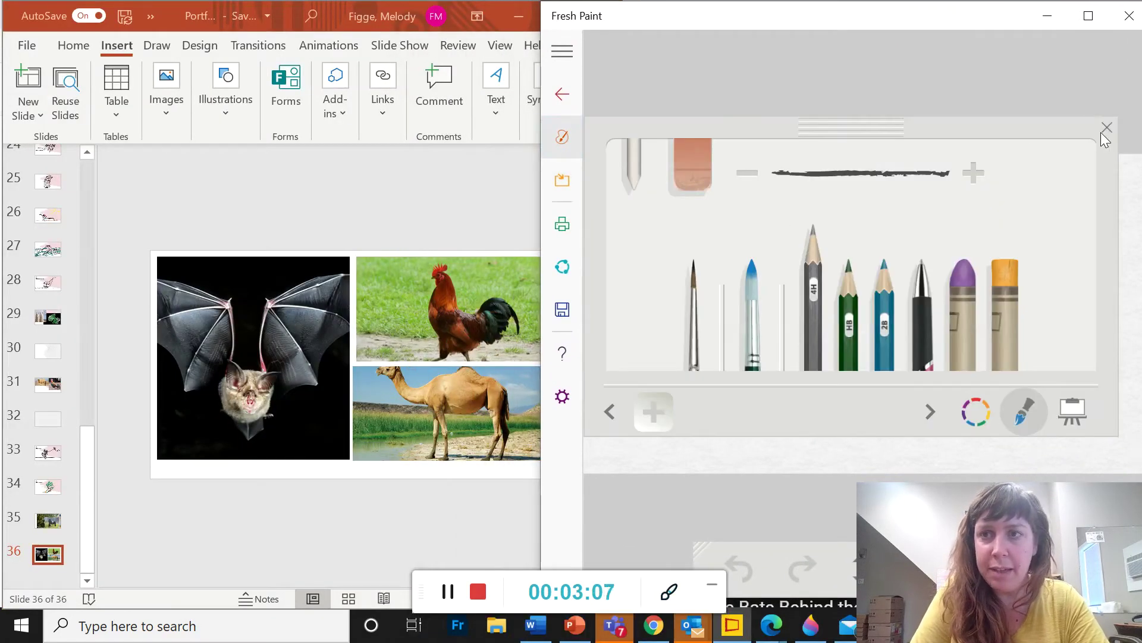
pyautogui.click(1105, 130)
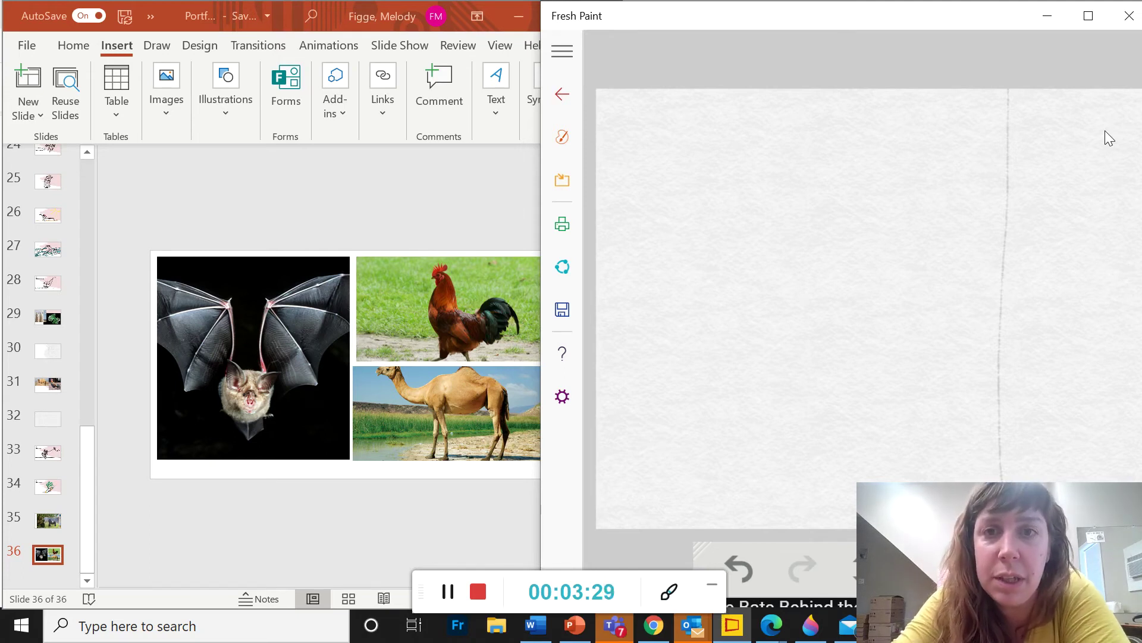
pyautogui.moveTo(706, 159)
pyautogui.mouseDown()
pyautogui.moveTo(680, 193)
pyautogui.moveTo(745, 153)
pyautogui.mouseUp()
# Sketch the rooster head outline, wattle and curving neck
pyautogui.moveTo(678, 186); pyautogui.dragTo(669, 196)
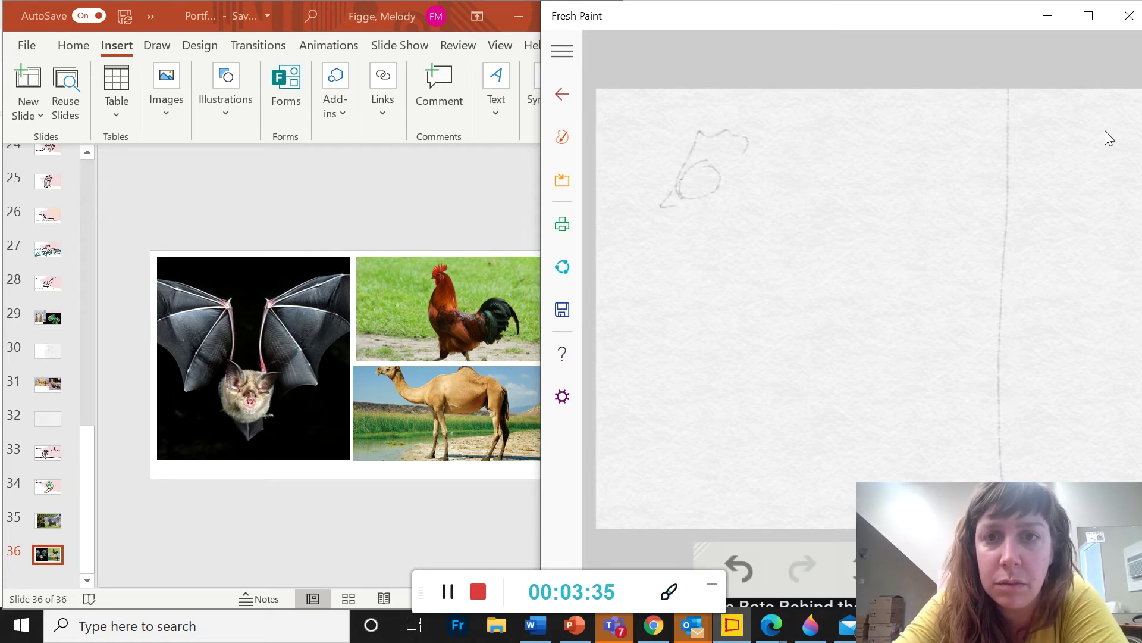
pyautogui.moveTo(689, 199); pyautogui.dragTo(695, 256)
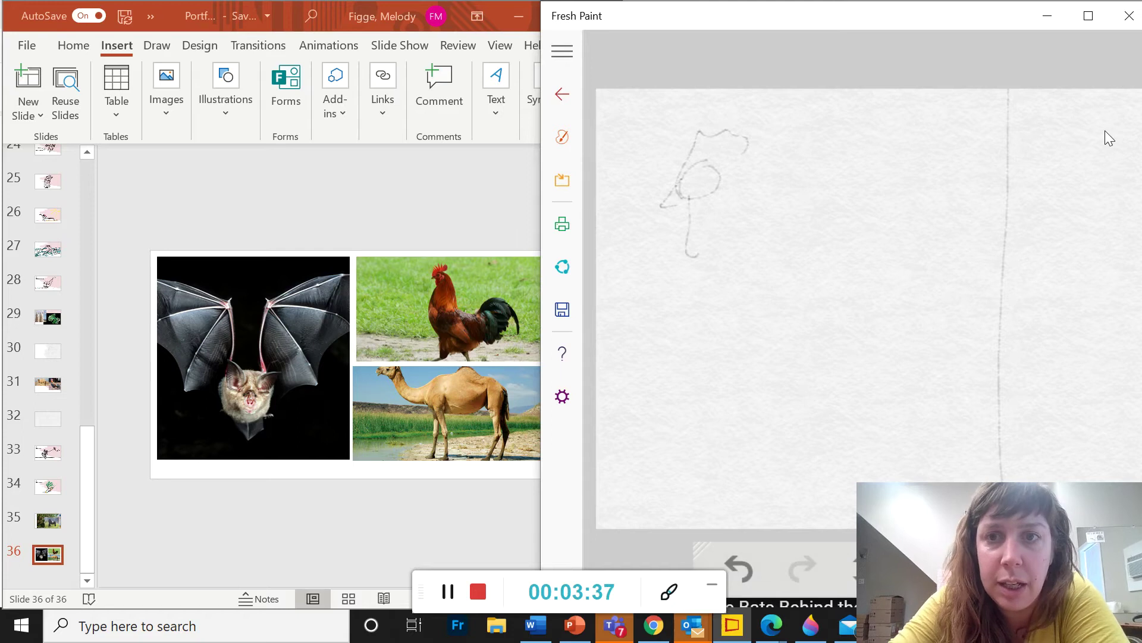
pyautogui.moveTo(744, 170)
pyautogui.mouseDown()
pyautogui.moveTo(739, 238)
pyautogui.moveTo(796, 254)
pyautogui.mouseUp()
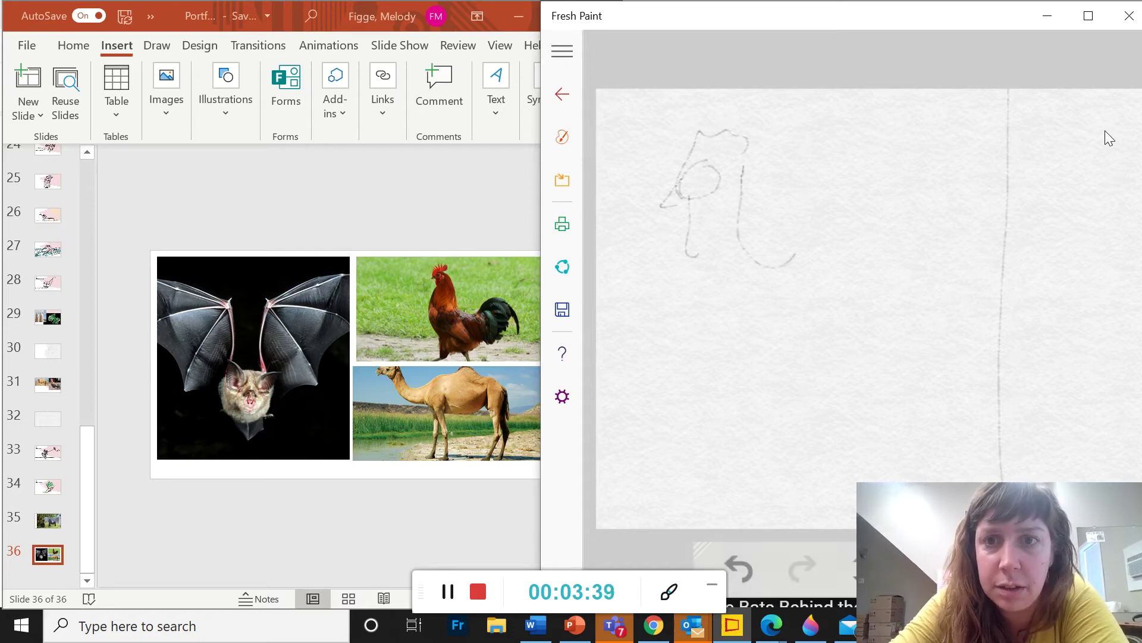
pyautogui.moveTo(700, 210); pyautogui.dragTo(700, 224)
pyautogui.moveTo(751, 292); pyautogui.dragTo(779, 303)
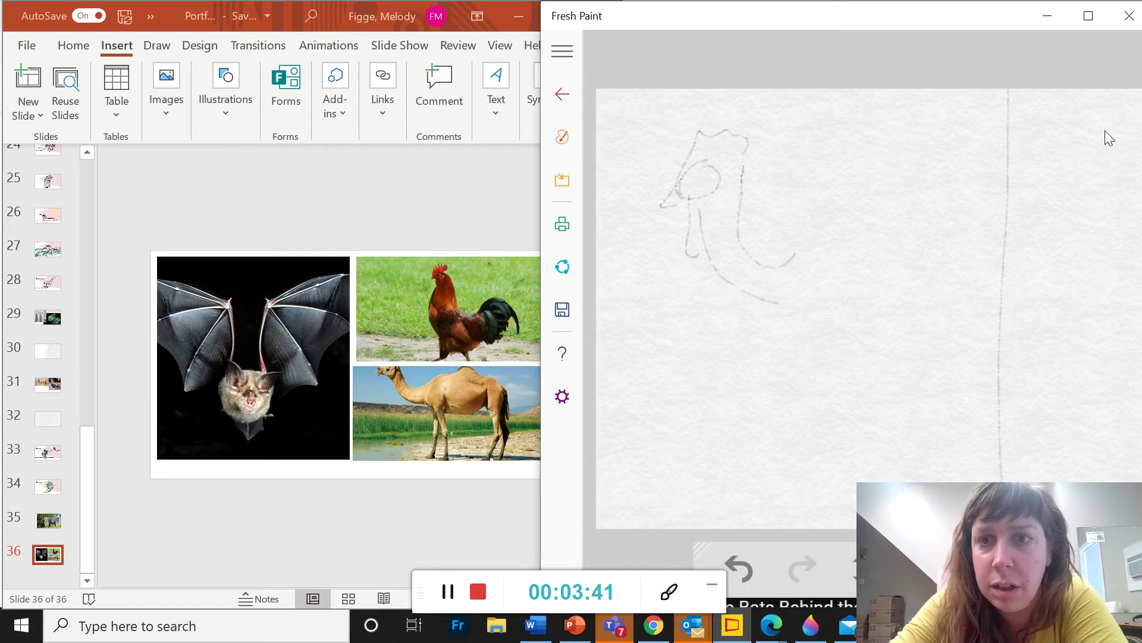
# Draw the camel's humped back and two front legs
pyautogui.moveTo(747, 256); pyautogui.dragTo(925, 194)
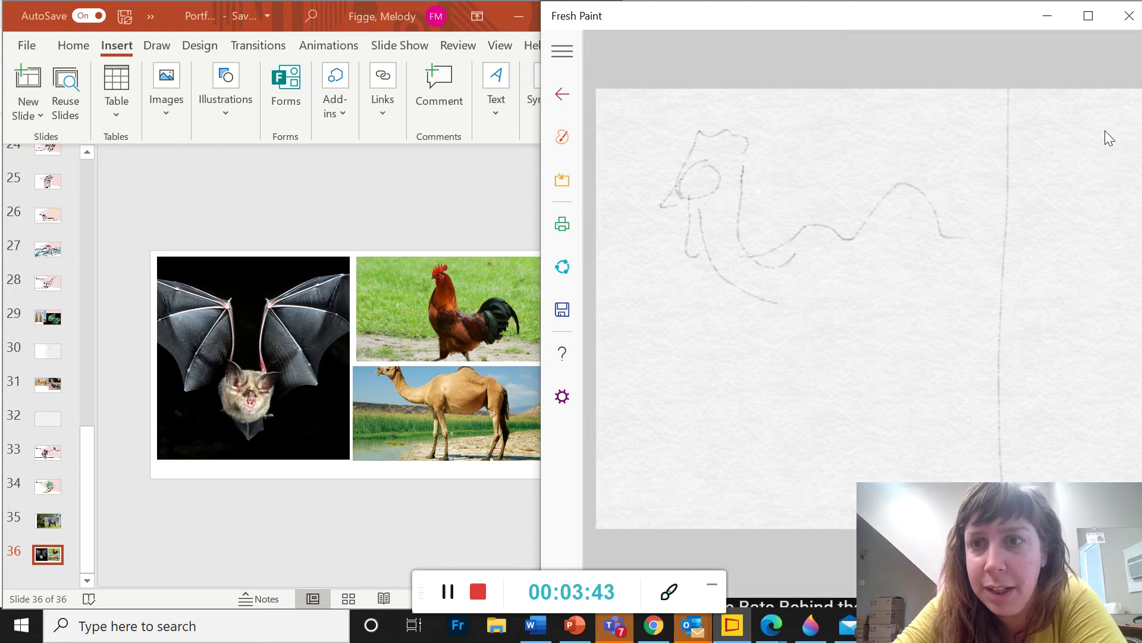
pyautogui.moveTo(963, 238); pyautogui.dragTo(977, 243)
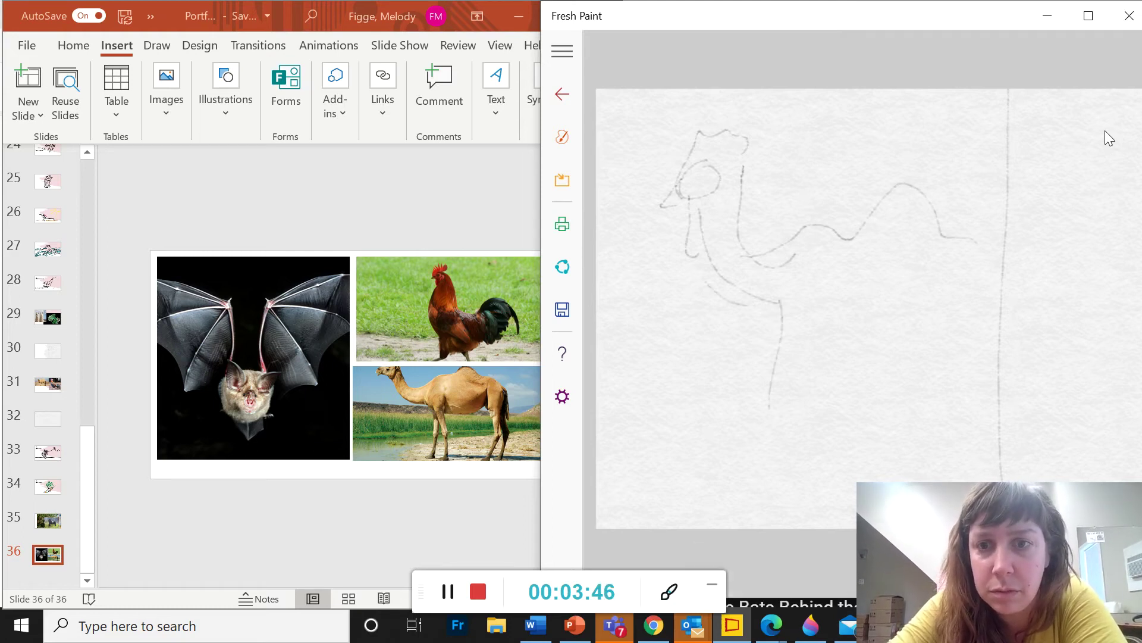
pyautogui.moveTo(773, 398); pyautogui.dragTo(751, 461)
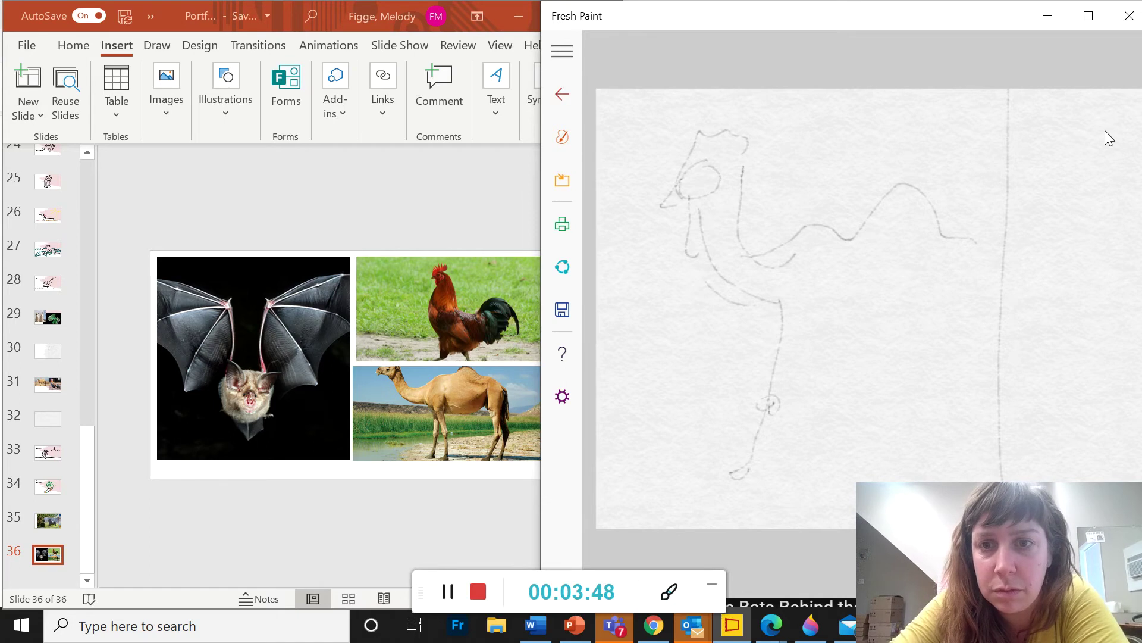
pyautogui.moveTo(832, 321); pyautogui.dragTo(786, 395)
pyautogui.moveTo(795, 313); pyautogui.dragTo(804, 385)
pyautogui.moveTo(818, 423); pyautogui.dragTo(803, 476)
pyautogui.moveTo(827, 310); pyautogui.dragTo(814, 459)
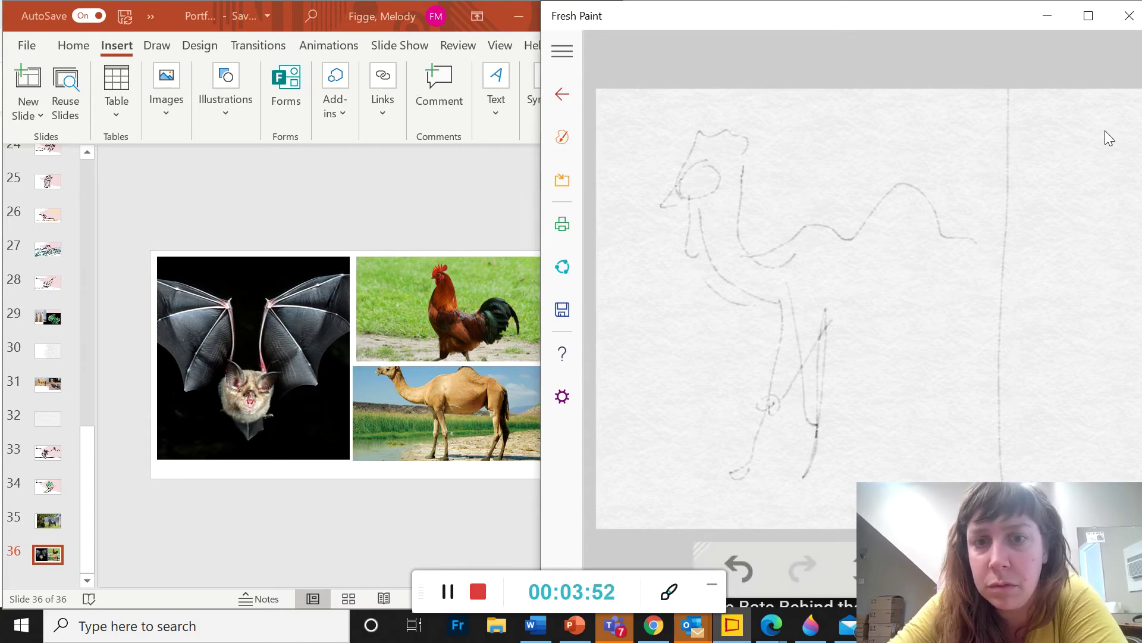
# Add the camel's hind legs, belly line and rump outline
pyautogui.moveTo(910, 245); pyautogui.dragTo(914, 269)
pyautogui.moveTo(924, 321); pyautogui.dragTo(933, 369)
pyautogui.moveTo(919, 426); pyautogui.dragTo(911, 443)
pyautogui.moveTo(946, 348); pyautogui.dragTo(950, 366)
pyautogui.moveTo(942, 413); pyautogui.dragTo(928, 438)
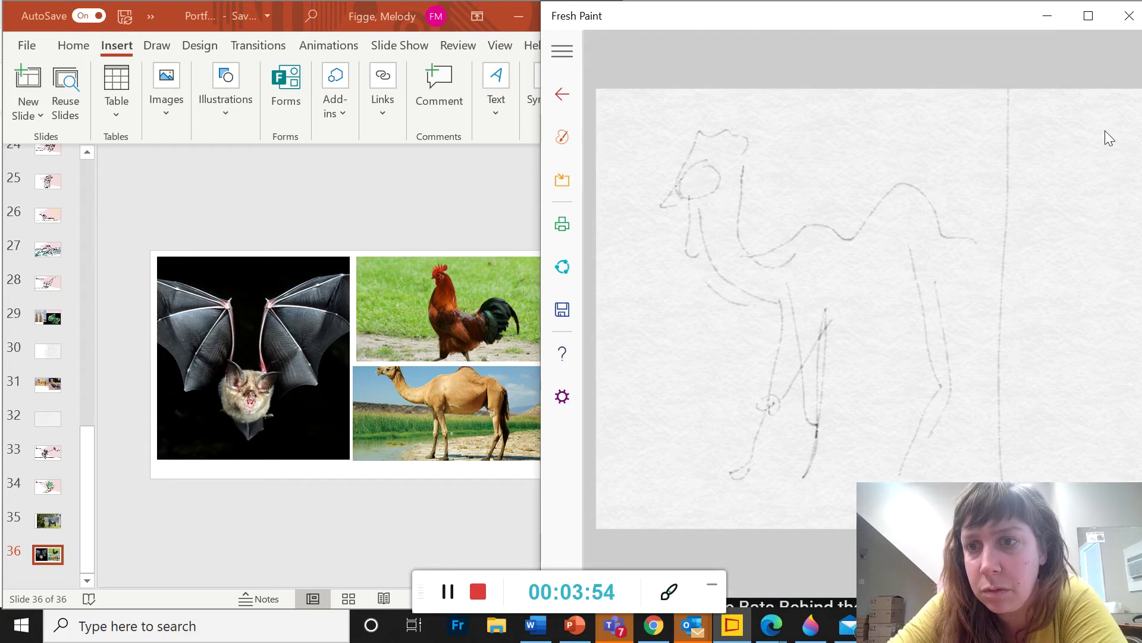
pyautogui.moveTo(847, 326); pyautogui.dragTo(925, 322)
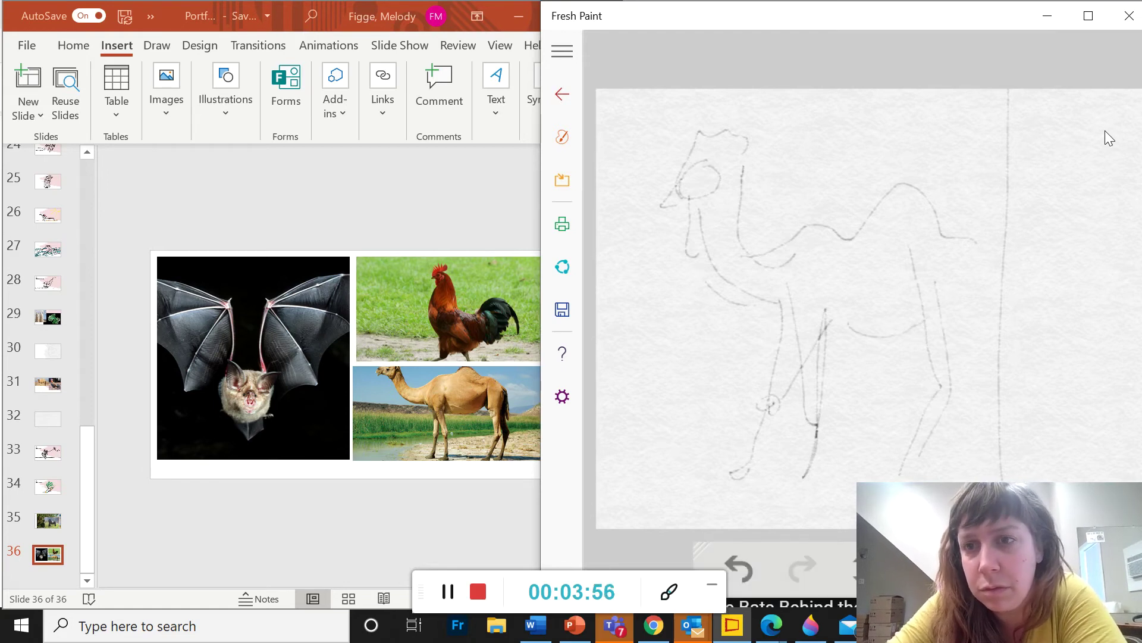
pyautogui.moveTo(979, 264); pyautogui.dragTo(967, 360)
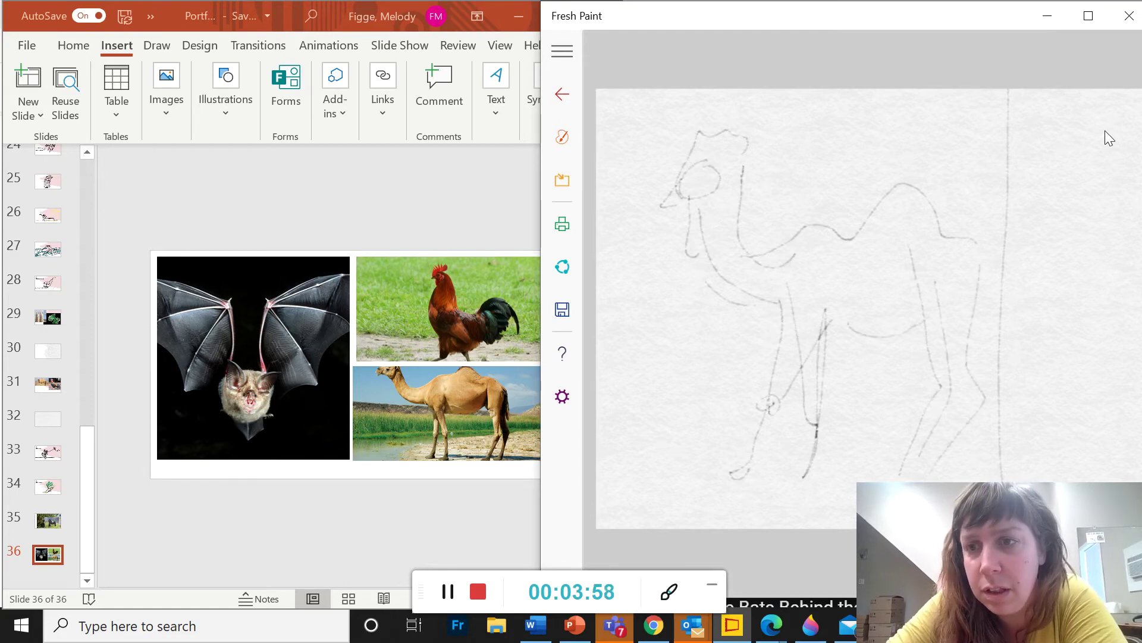
pyautogui.moveTo(976, 275); pyautogui.dragTo(982, 429)
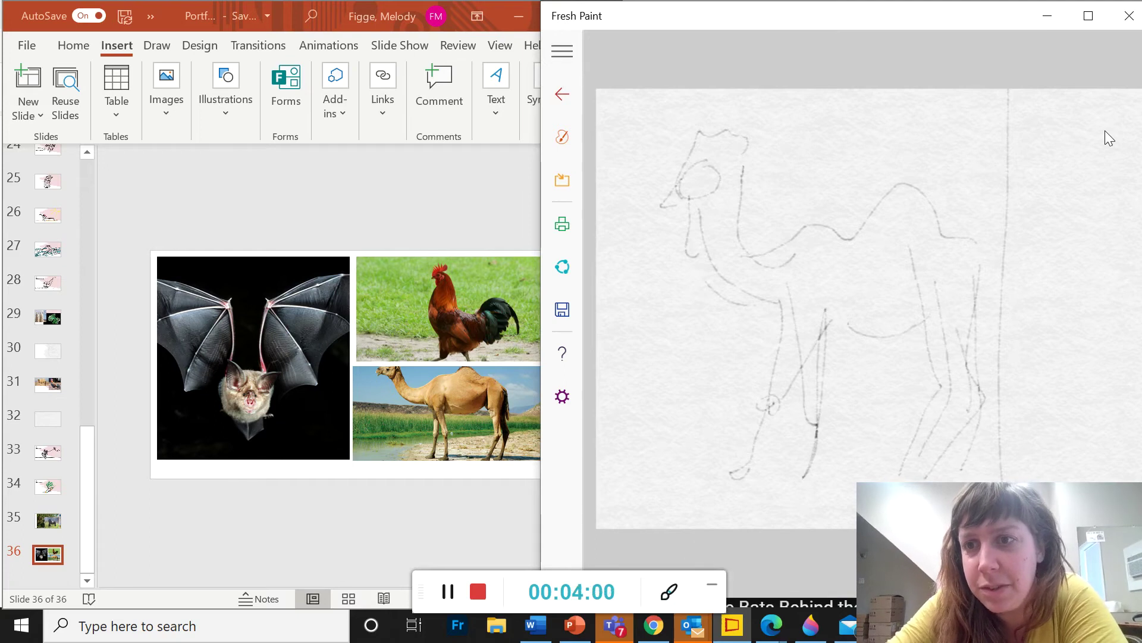
pyautogui.moveTo(987, 257); pyautogui.dragTo(992, 316)
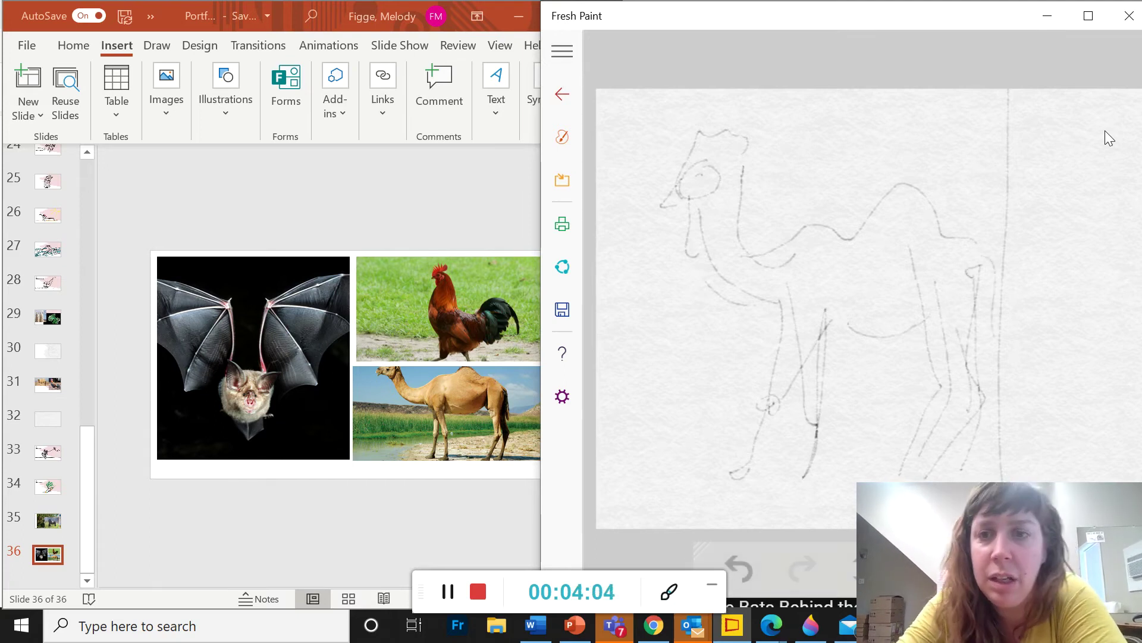
# Draw a ribbed bat wing rising from the camel's back
pyautogui.scroll(2, 1110, 138)
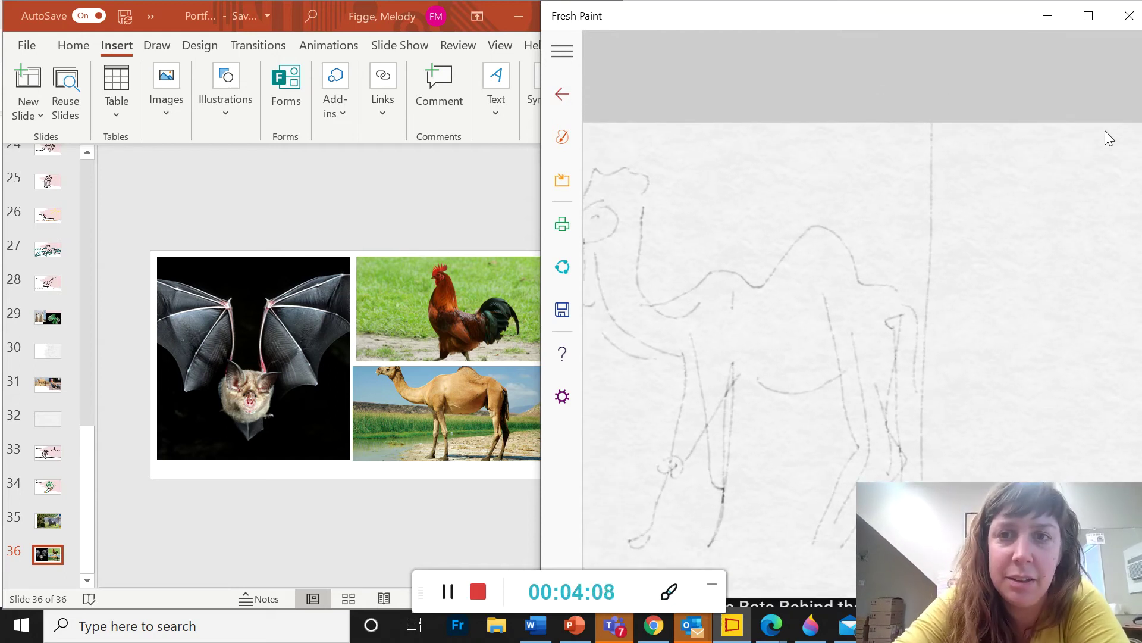
pyautogui.moveTo(733, 290)
pyautogui.mouseDown()
pyautogui.moveTo(808, 191)
pyautogui.moveTo(870, 166)
pyautogui.mouseUp()
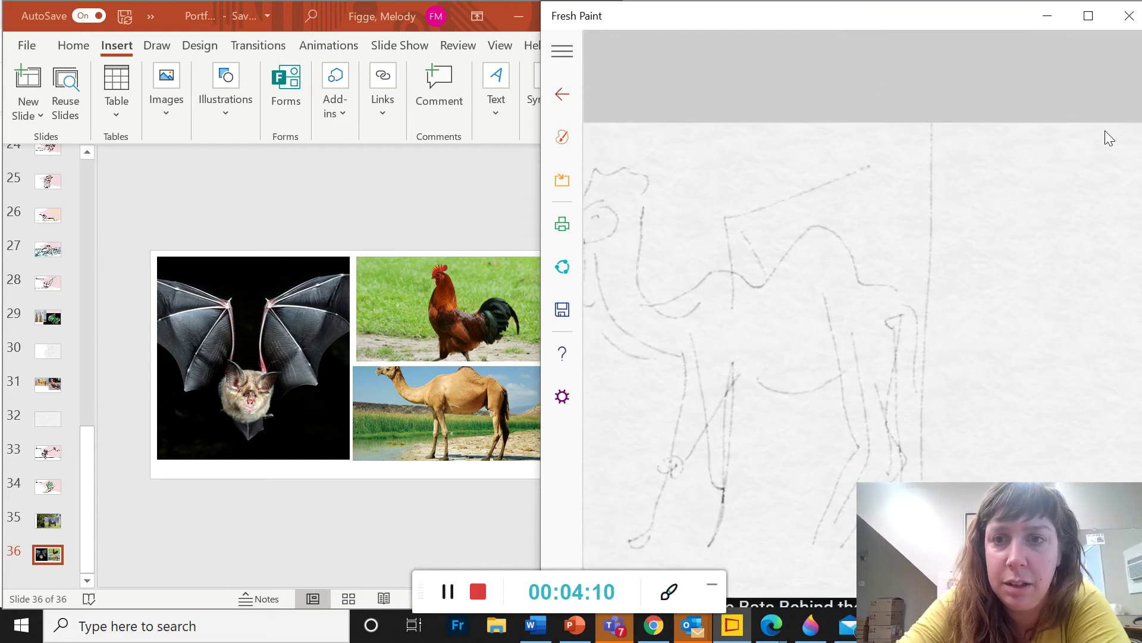
pyautogui.moveTo(738, 235); pyautogui.dragTo(785, 324)
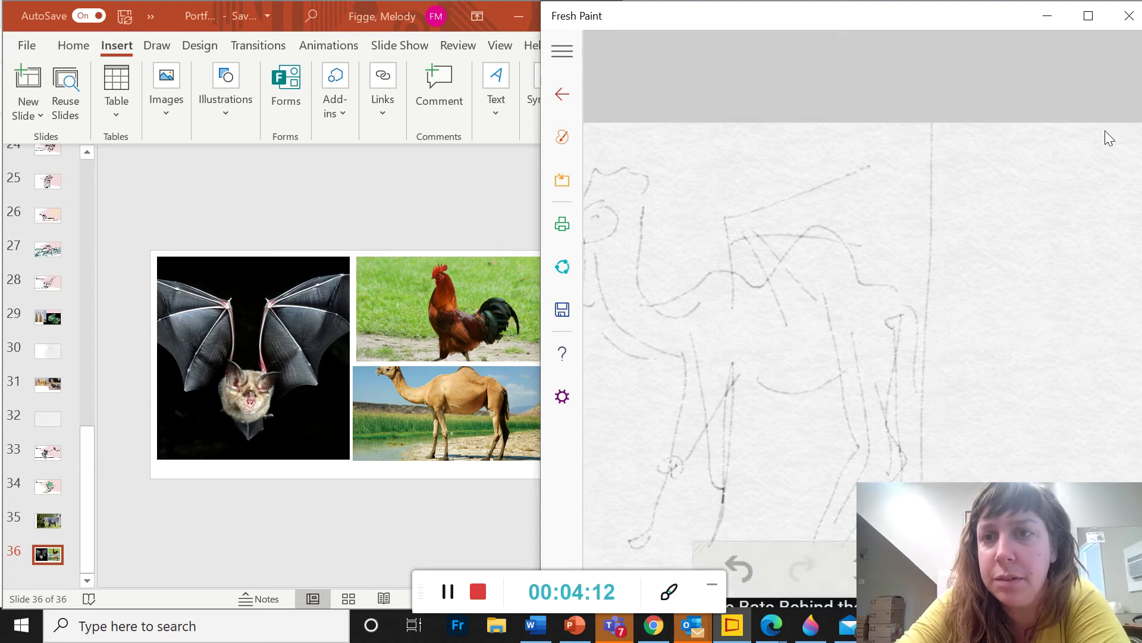
pyautogui.moveTo(870, 167)
pyautogui.mouseDown()
pyautogui.moveTo(911, 170)
pyautogui.moveTo(862, 232)
pyautogui.mouseUp()
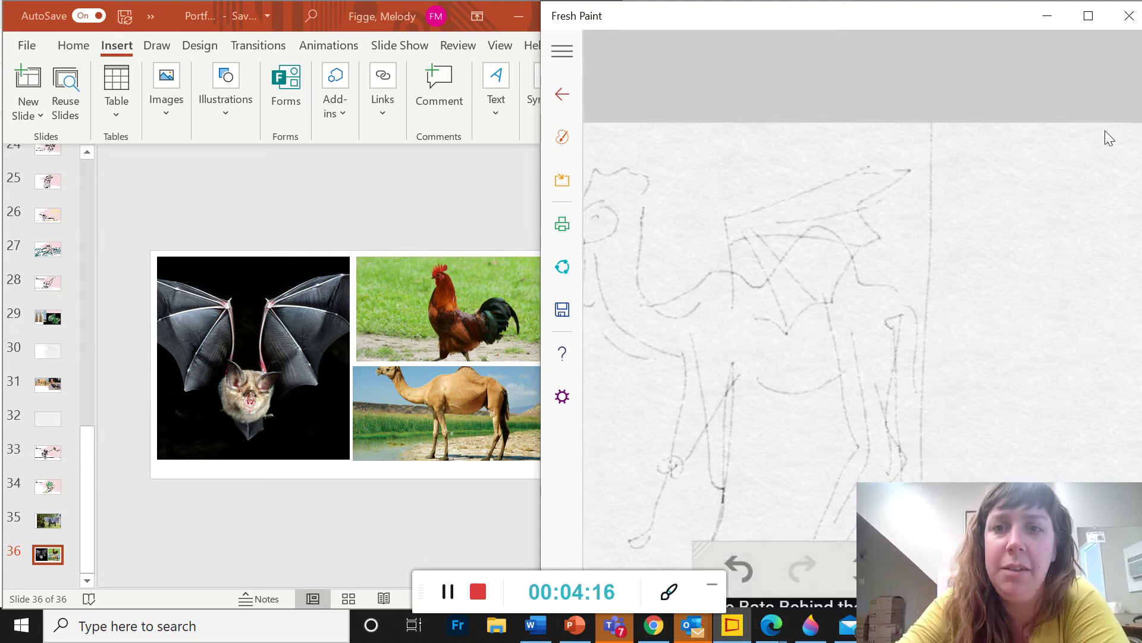
pyautogui.scroll(-3, 1109, 138)
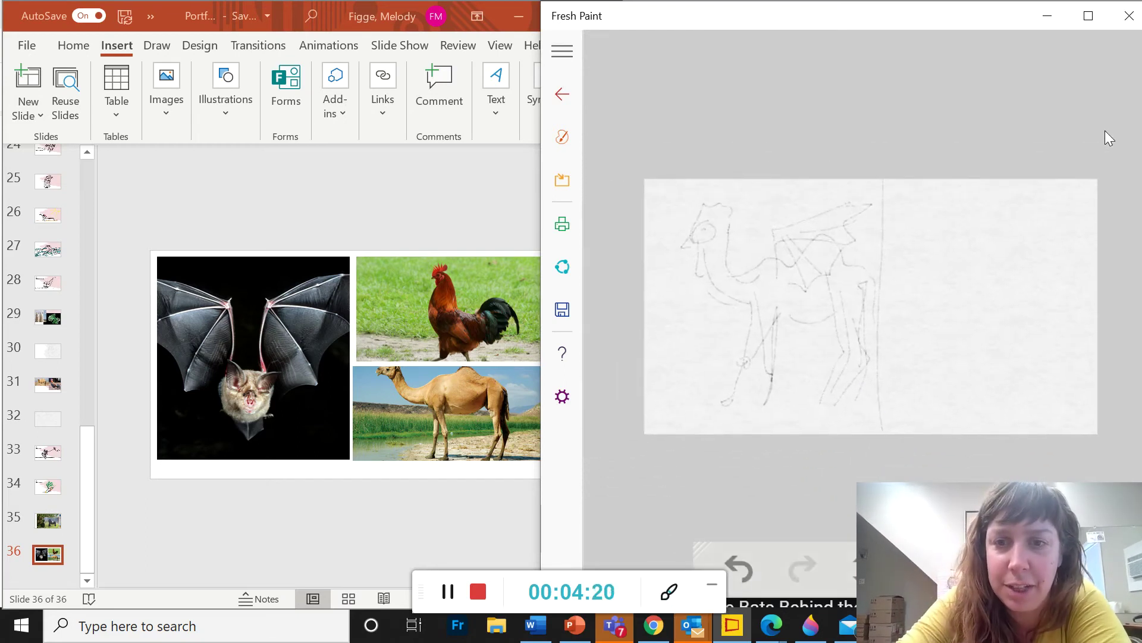
pyautogui.scroll(2, 1109, 138)
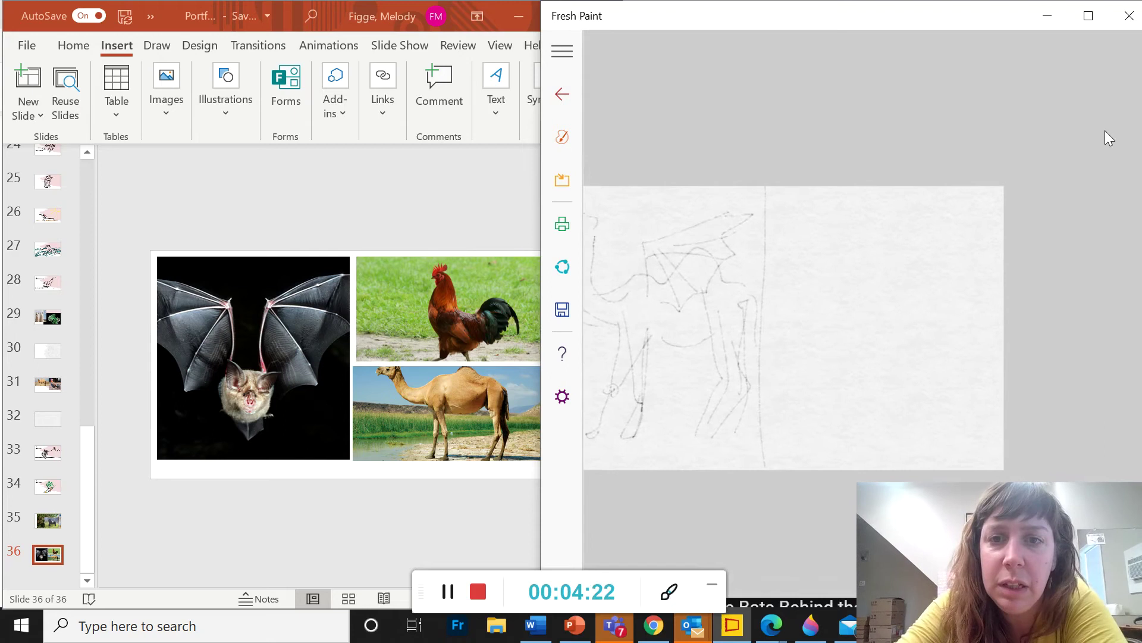
pyautogui.scroll(3, 1109, 138)
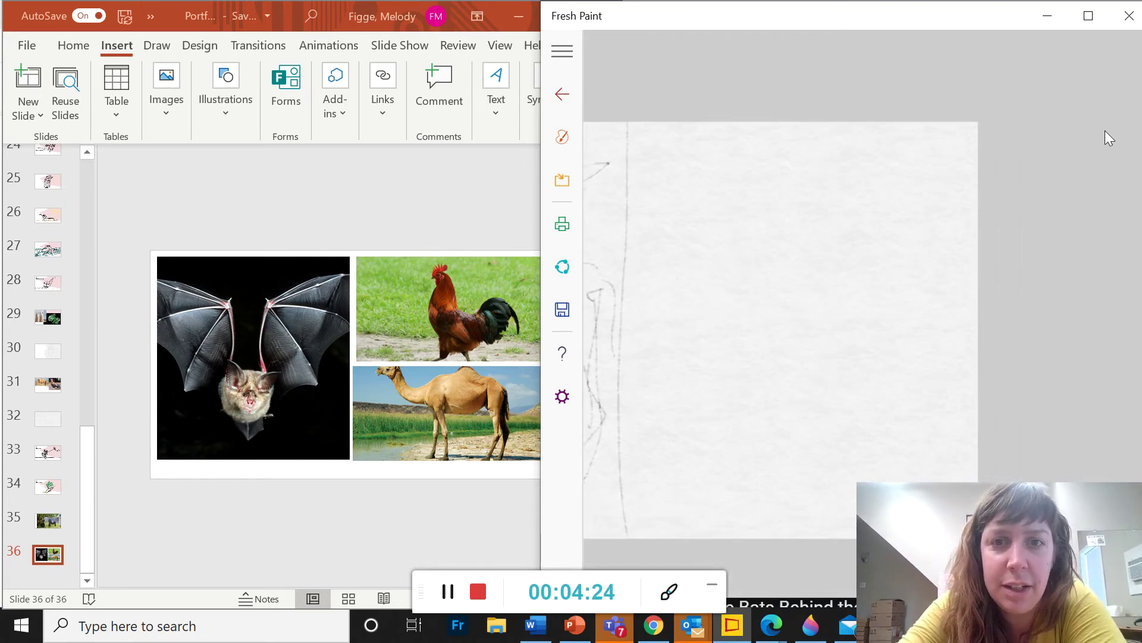
pyautogui.scroll(1, 1109, 138)
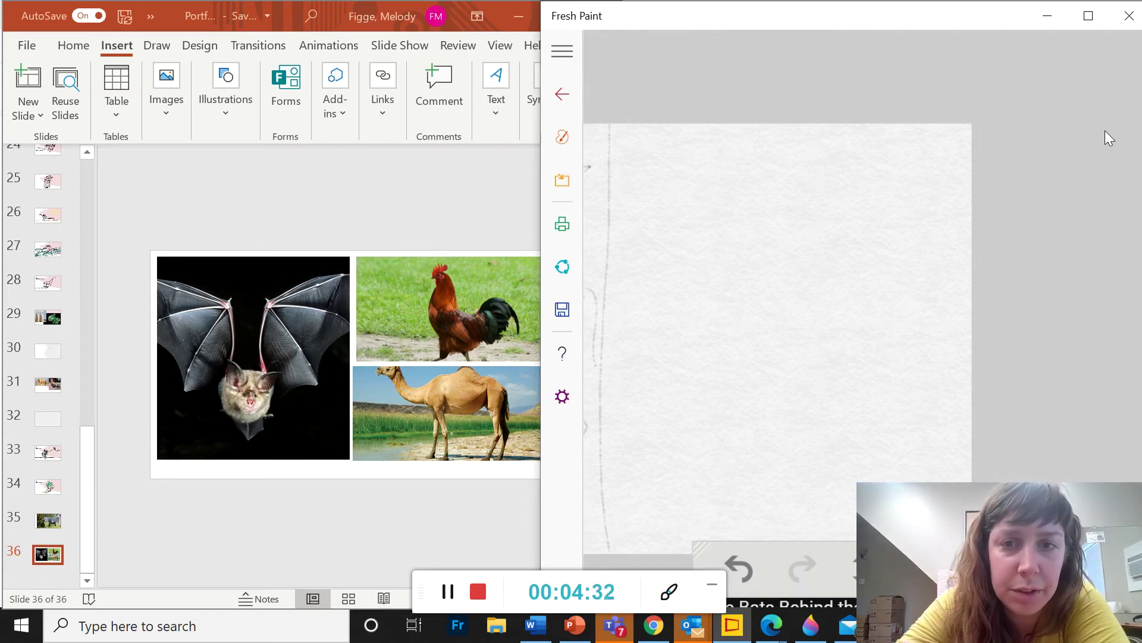
# Sketch the second hybrid's head and long neck
pyautogui.moveTo(717, 205)
pyautogui.mouseDown()
pyautogui.moveTo(751, 207)
pyautogui.moveTo(740, 233)
pyautogui.mouseUp()
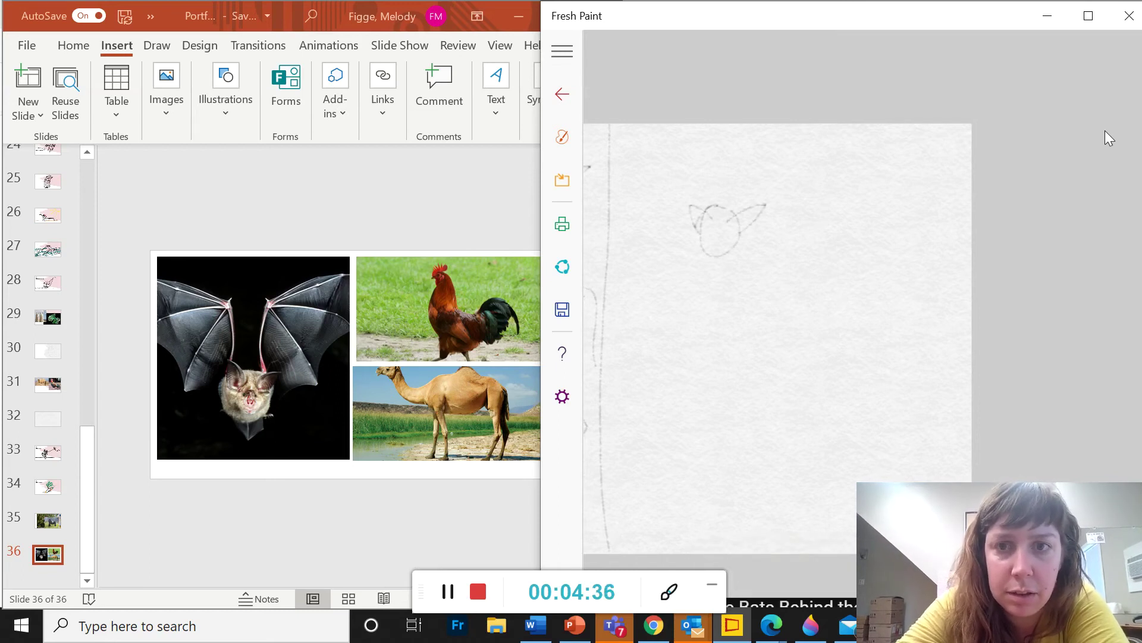
pyautogui.moveTo(725, 244); pyautogui.dragTo(717, 252)
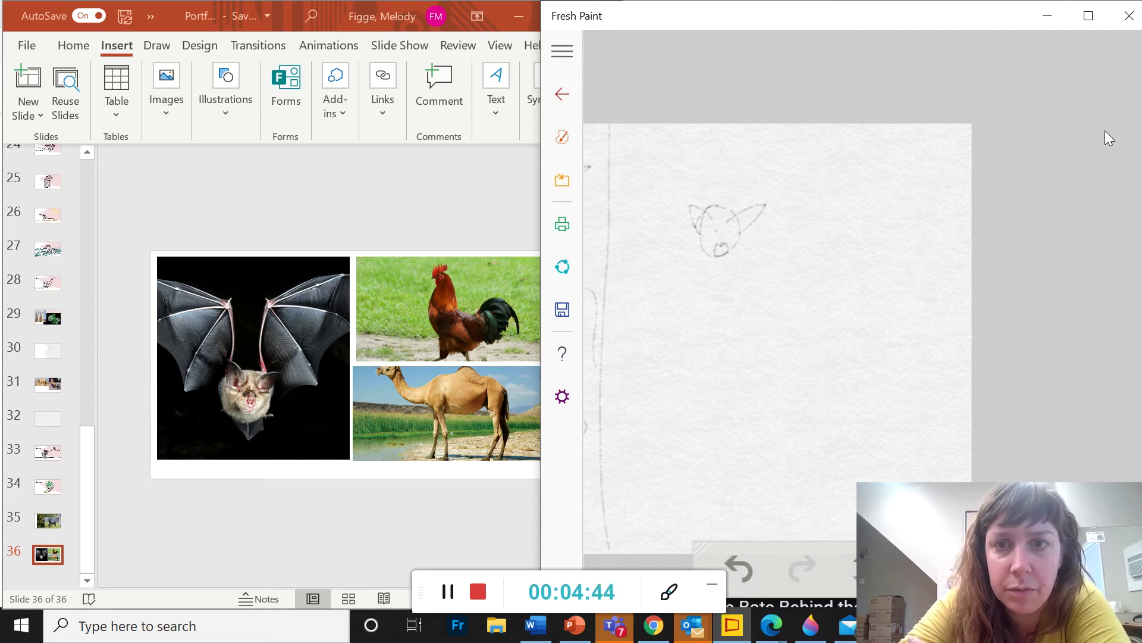
pyautogui.moveTo(717, 257); pyautogui.dragTo(774, 350)
pyautogui.moveTo(742, 238)
pyautogui.mouseDown()
pyautogui.moveTo(773, 307)
pyautogui.moveTo(823, 278)
pyautogui.mouseUp()
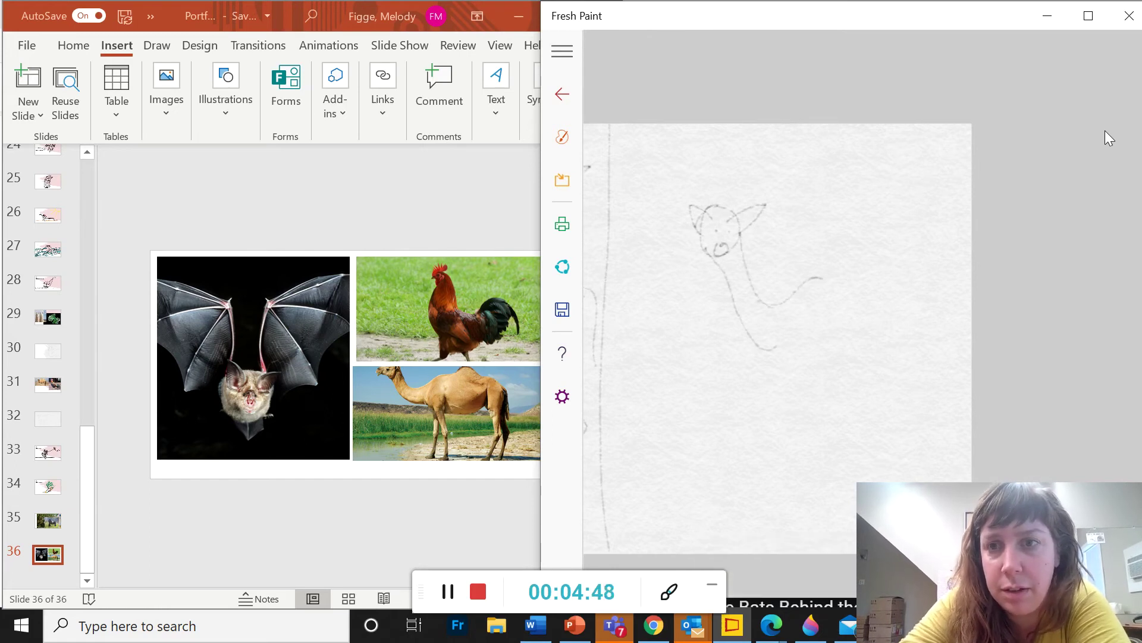
# Draw the humped back, belly line, legs and feet of the second hybrid
pyautogui.moveTo(927, 287); pyautogui.dragTo(943, 291)
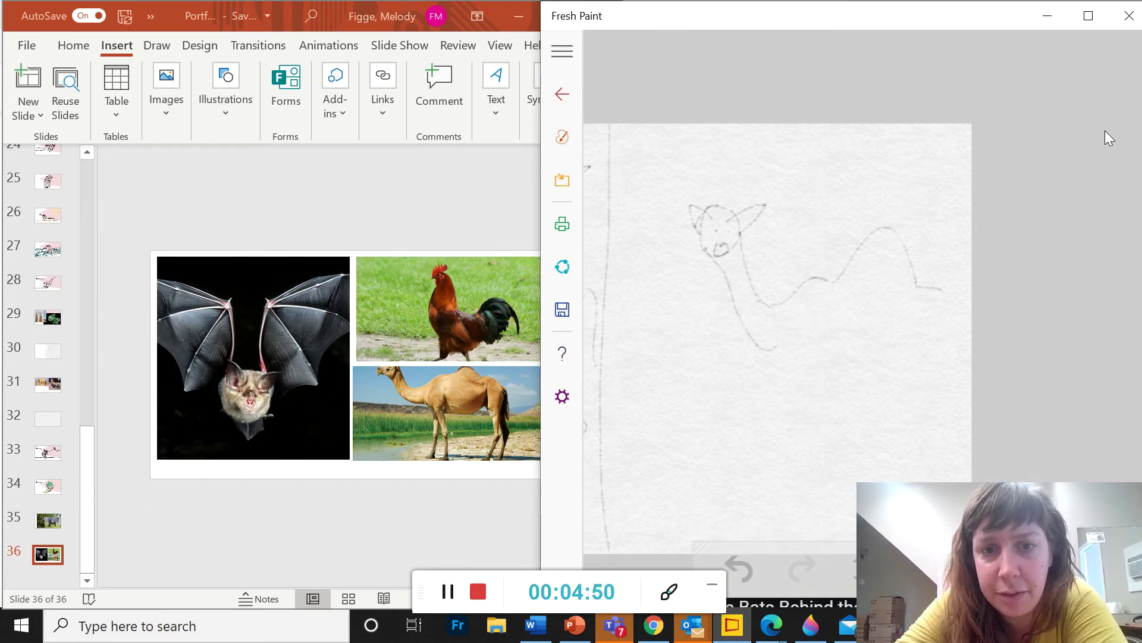
pyautogui.moveTo(774, 349); pyautogui.dragTo(887, 361)
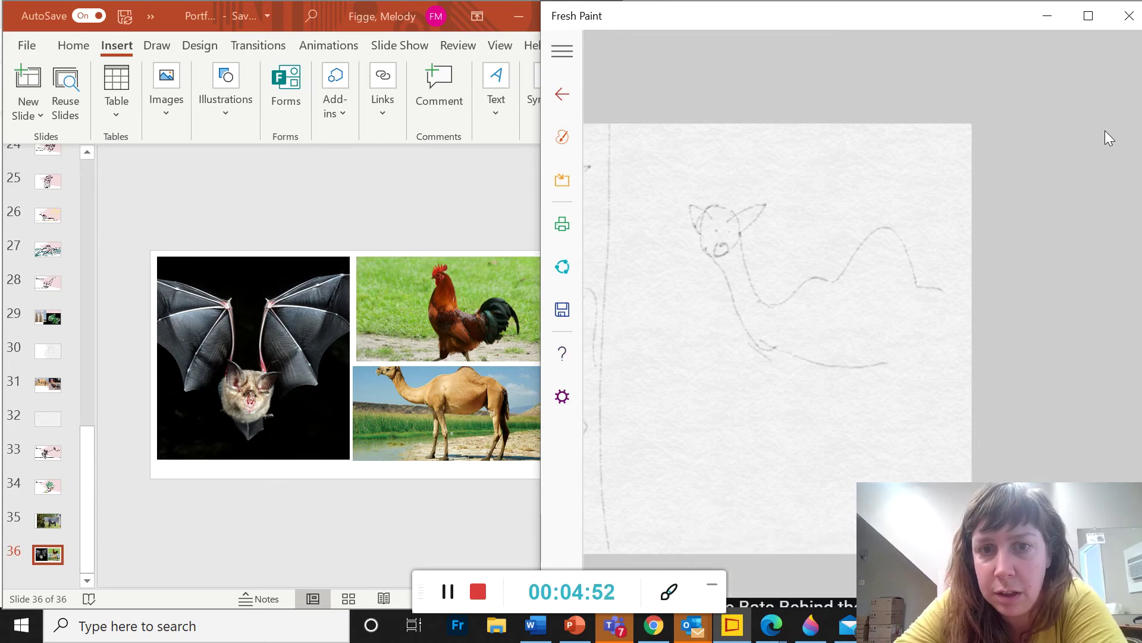
pyautogui.moveTo(861, 383)
pyautogui.mouseDown()
pyautogui.moveTo(888, 426)
pyautogui.moveTo(866, 474)
pyautogui.moveTo(883, 452)
pyautogui.mouseUp()
pyautogui.moveTo(915, 389)
pyautogui.mouseDown()
pyautogui.moveTo(904, 407)
pyautogui.moveTo(929, 430)
pyautogui.mouseUp()
pyautogui.moveTo(928, 472); pyautogui.dragTo(905, 480)
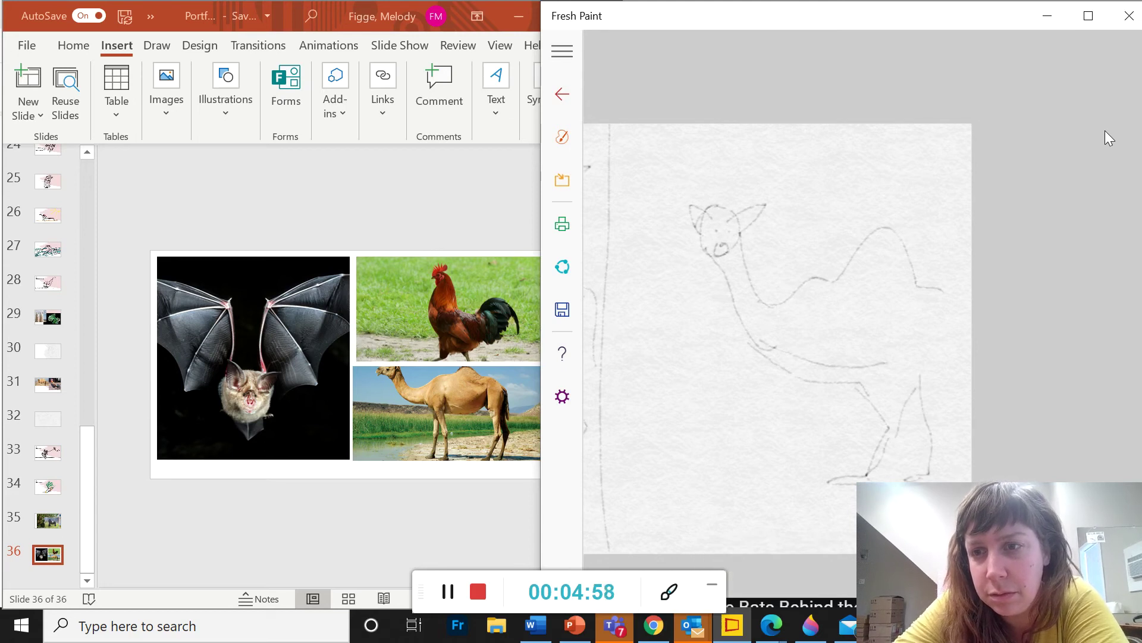
pyautogui.moveTo(930, 421); pyautogui.dragTo(932, 384)
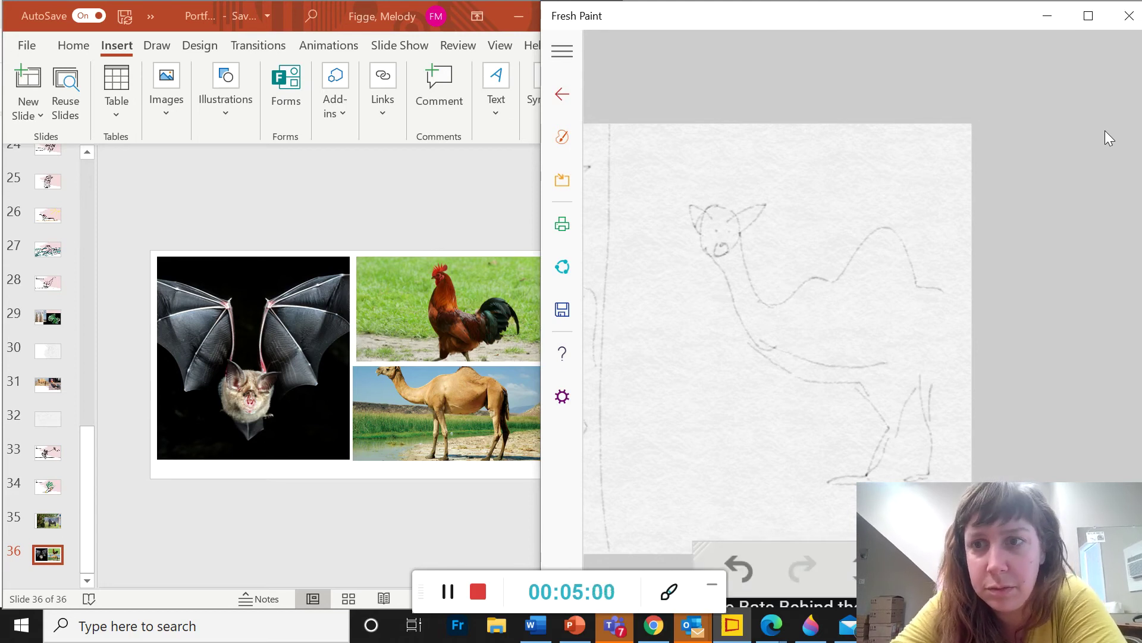
pyautogui.moveTo(913, 279); pyautogui.dragTo(924, 286)
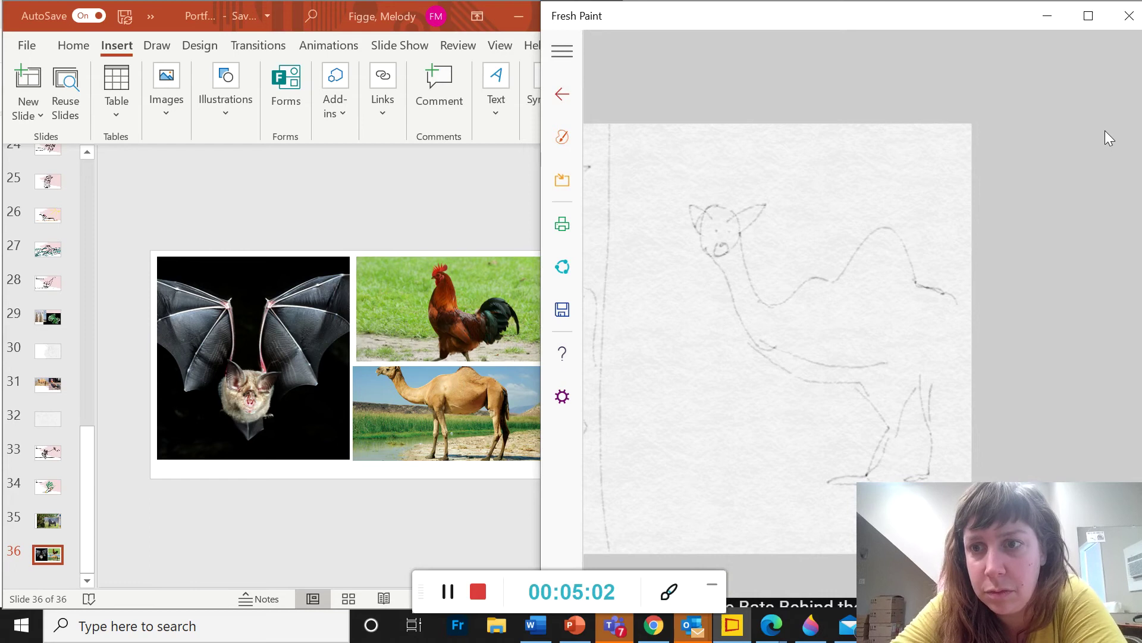
pyautogui.moveTo(925, 381); pyautogui.dragTo(969, 306)
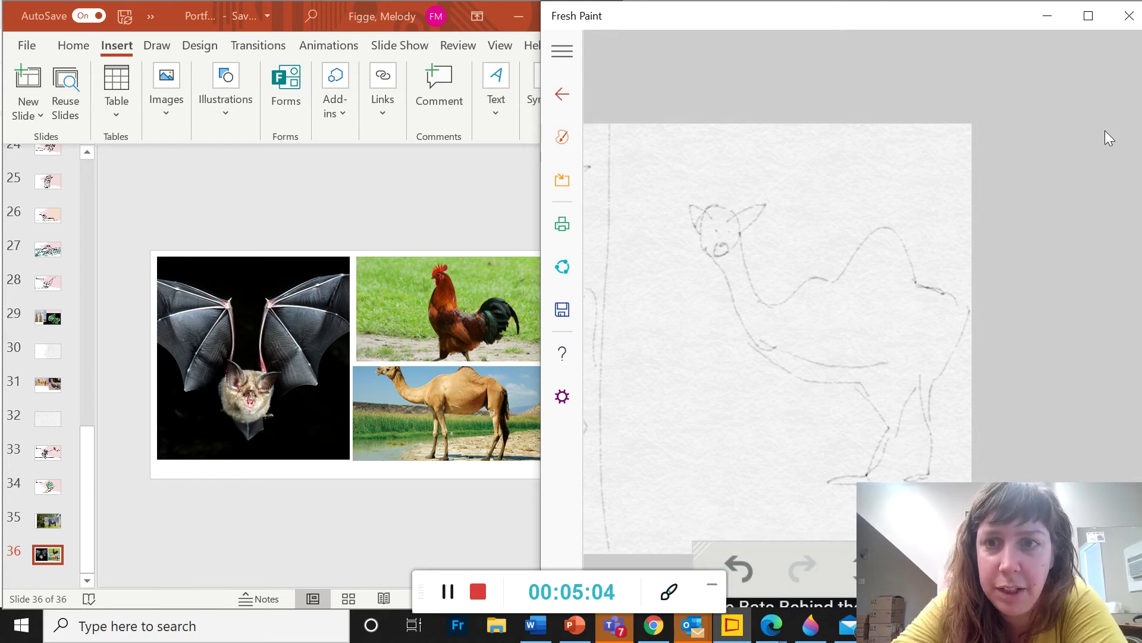
# Add a bat wing with ribs and membrane lines above the back
pyautogui.moveTo(817, 211)
pyautogui.mouseDown()
pyautogui.moveTo(819, 303)
pyautogui.moveTo(916, 168)
pyautogui.moveTo(897, 212)
pyautogui.mouseUp()
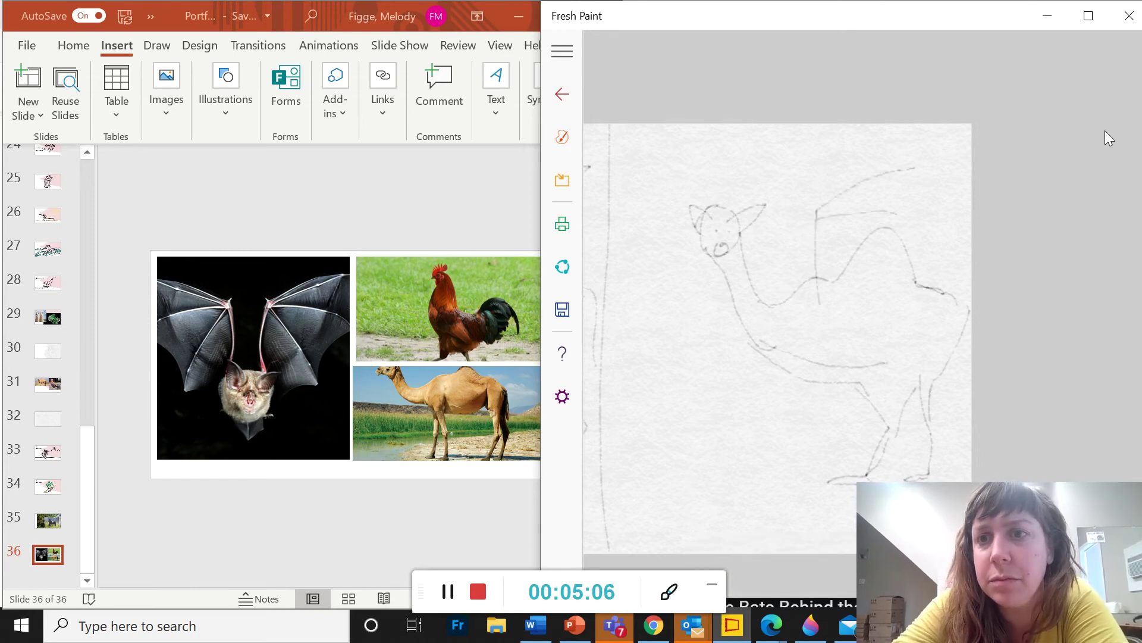
pyautogui.moveTo(815, 255); pyautogui.dragTo(868, 229)
pyautogui.moveTo(828, 295); pyautogui.dragTo(881, 273)
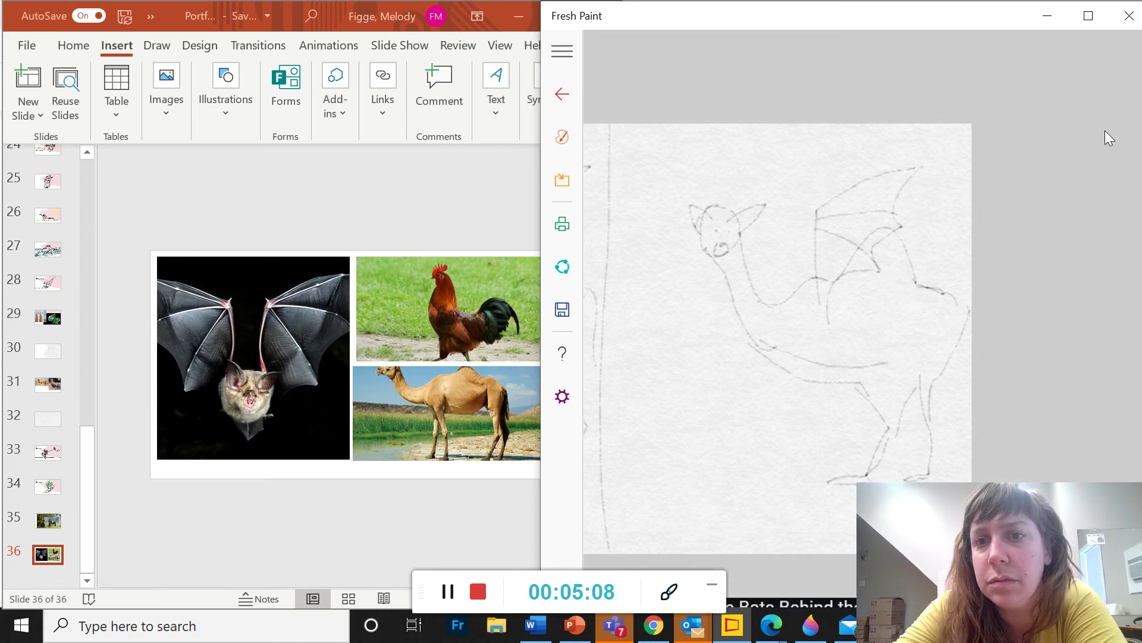
# Zoom out until both hybrid sketches are visible side by side
pyautogui.scroll(-3, 1109, 138)
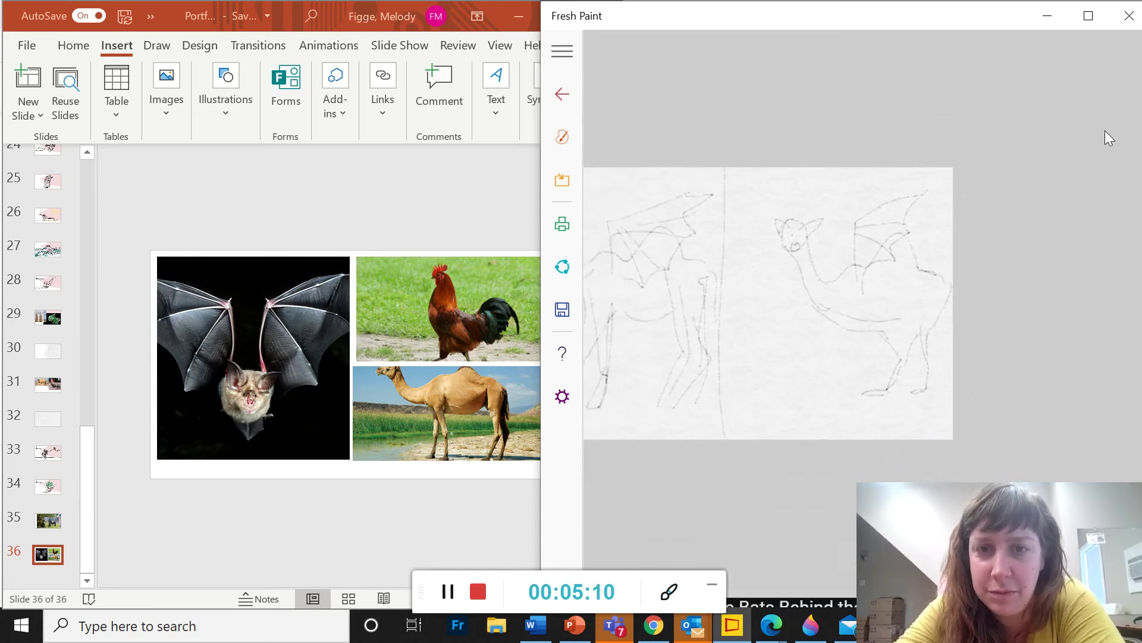
pyautogui.scroll(-1, 1108, 138)
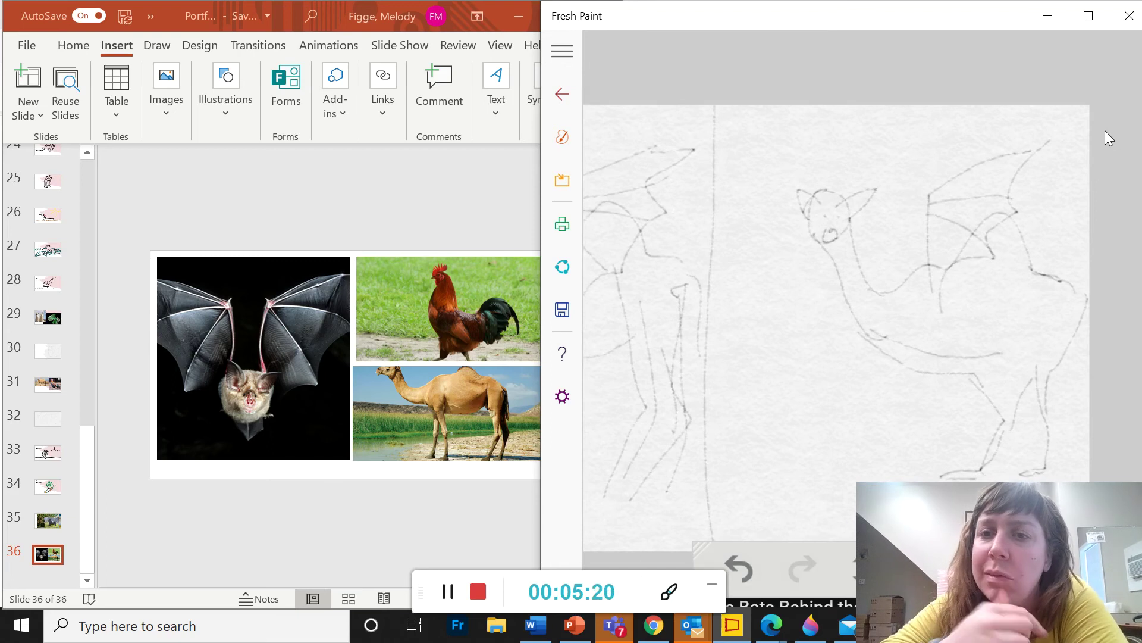
pyautogui.scroll(-3, 1109, 139)
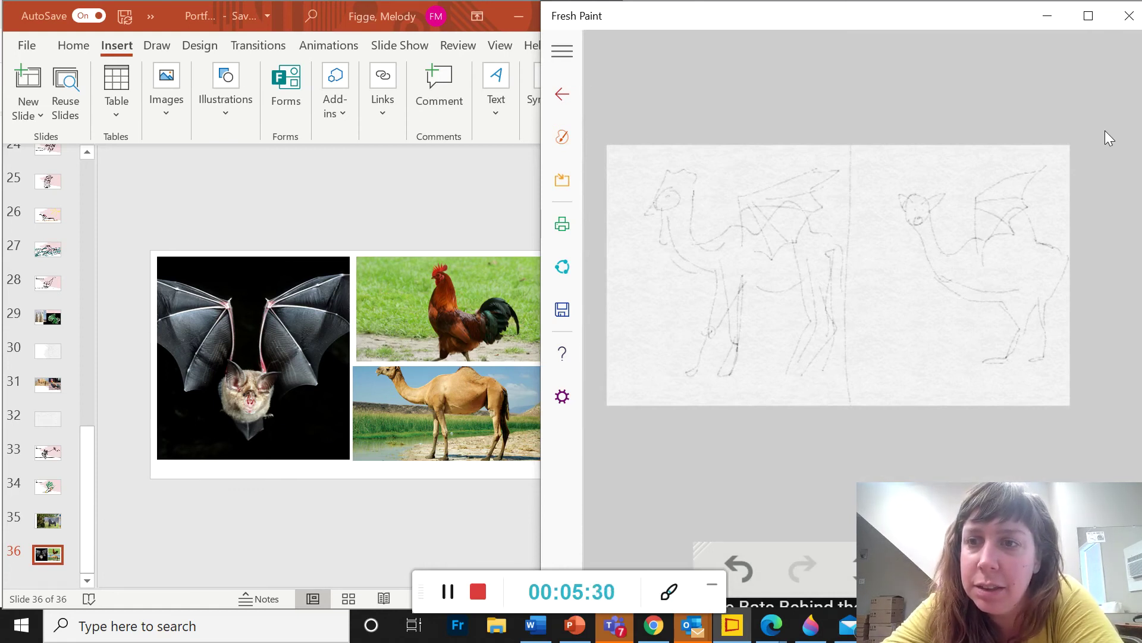
pyautogui.scroll(2, 1109, 138)
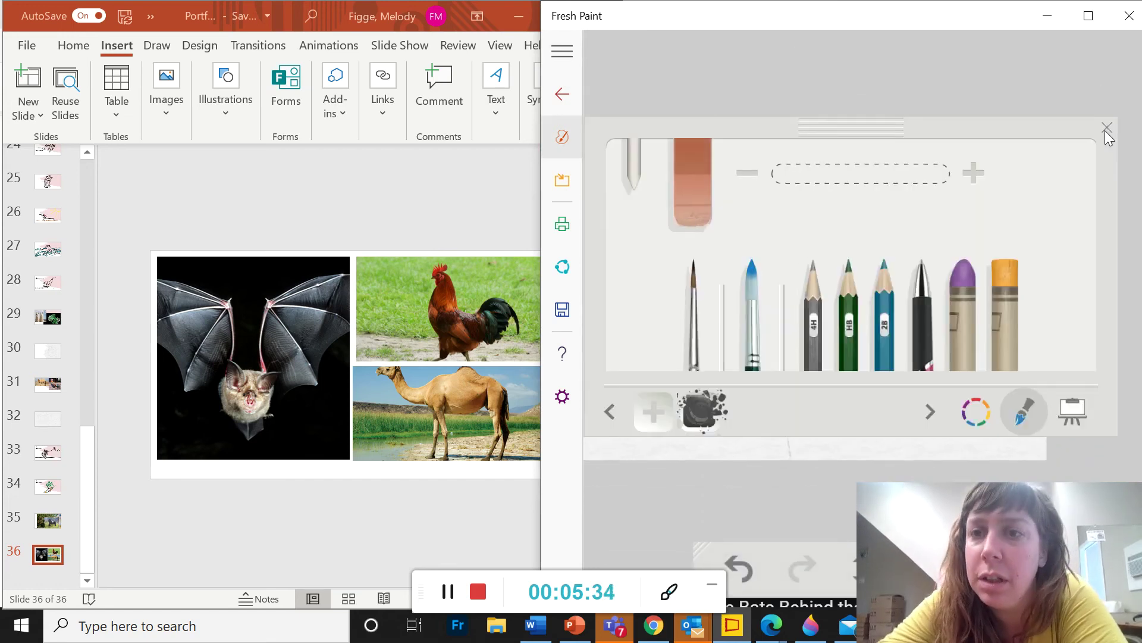
# Close the brush panel and redraw the line along the right hybrid's back
pyautogui.click(1106, 131)
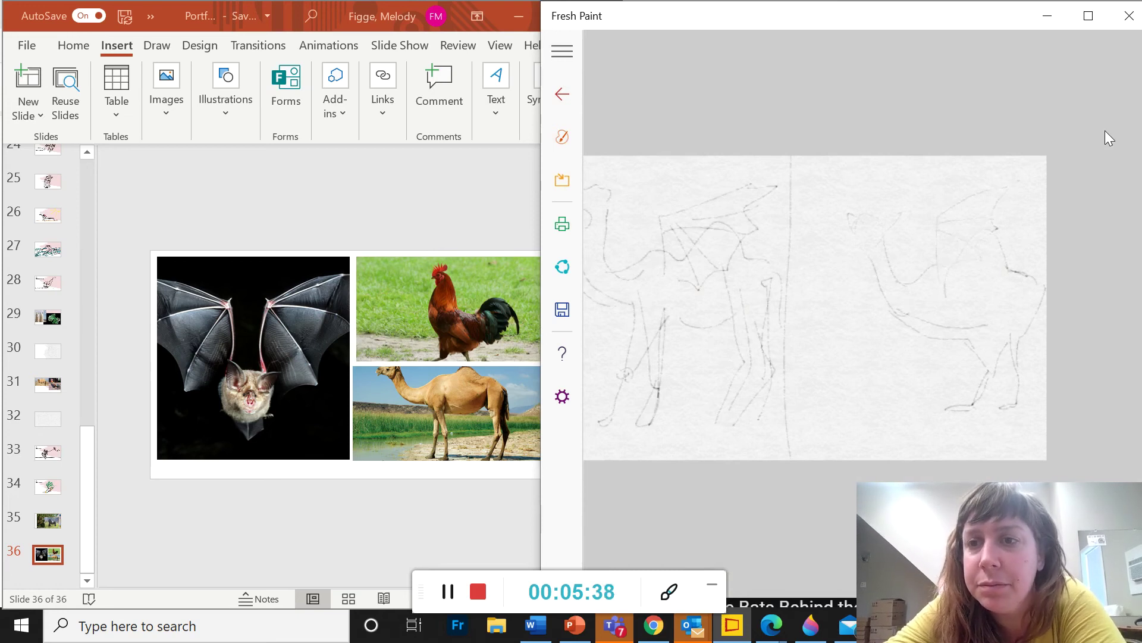
pyautogui.click(1108, 137)
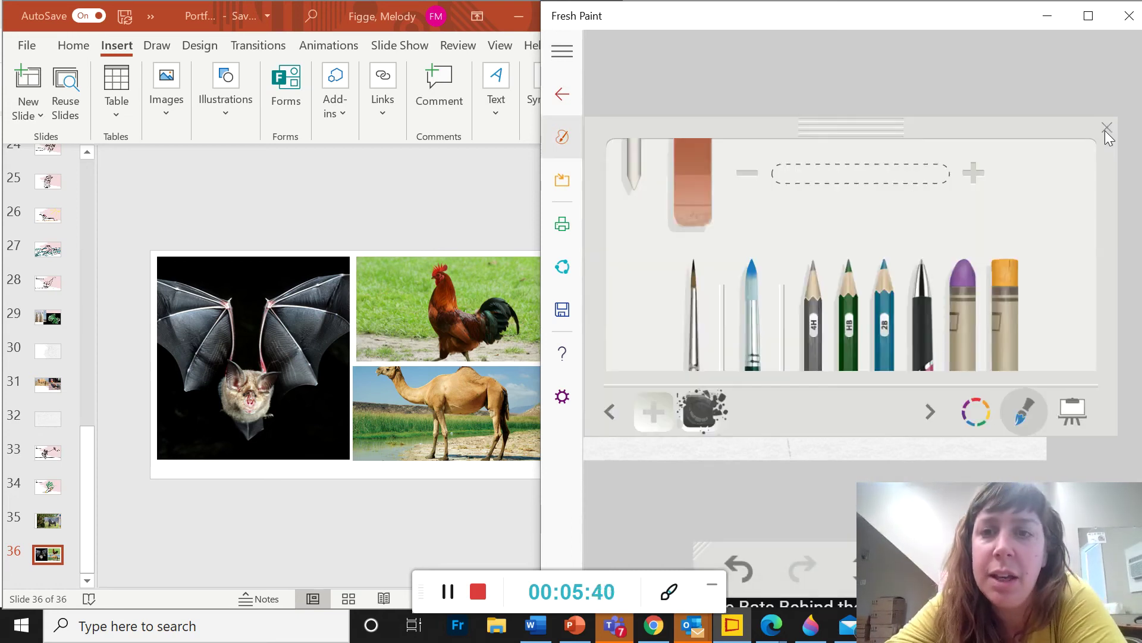
pyautogui.click(1108, 137)
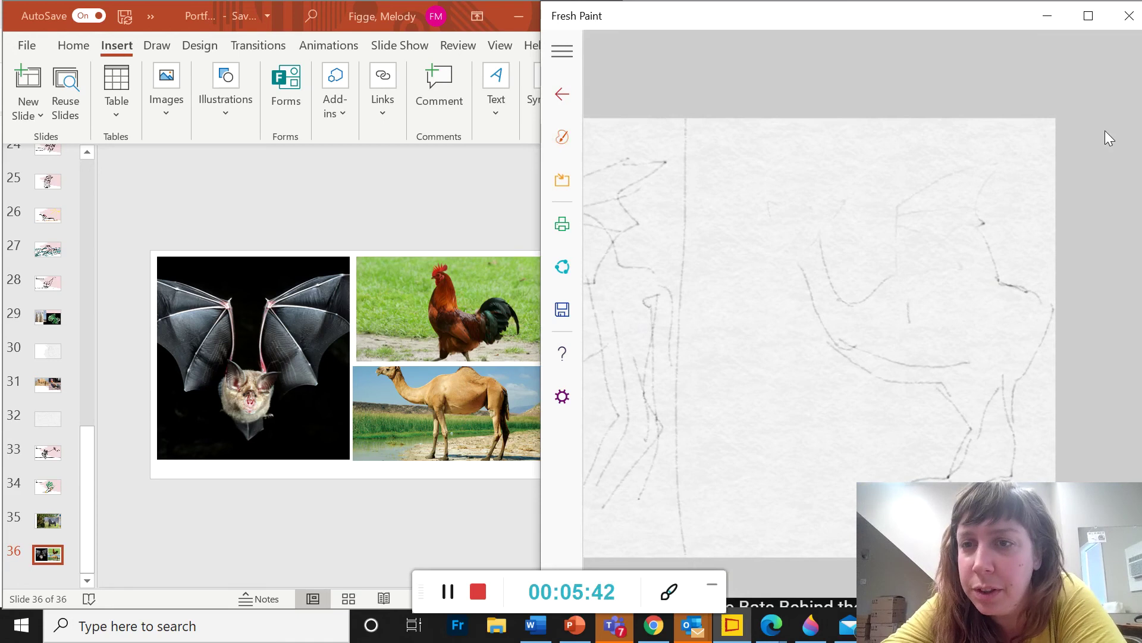
pyautogui.moveTo(877, 288)
pyautogui.mouseDown()
pyautogui.moveTo(938, 261)
pyautogui.moveTo(959, 233)
pyautogui.moveTo(998, 265)
pyautogui.mouseUp()
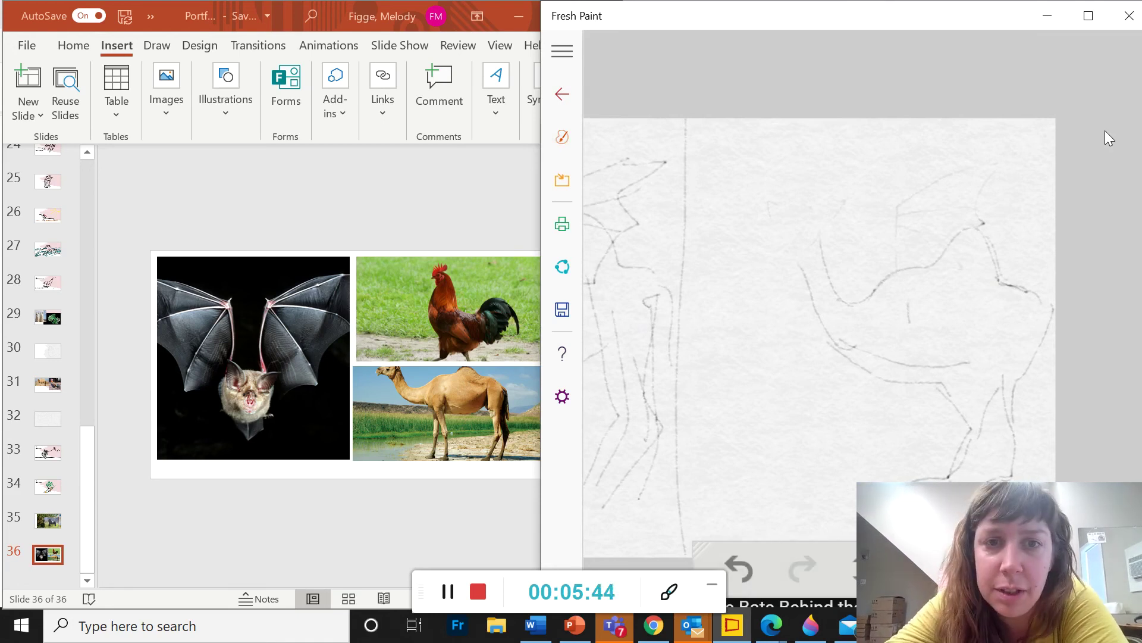
# Draw a rooster head with a comb and wattle on the hybrid's camel neck
pyautogui.moveTo(806, 219); pyautogui.dragTo(833, 253)
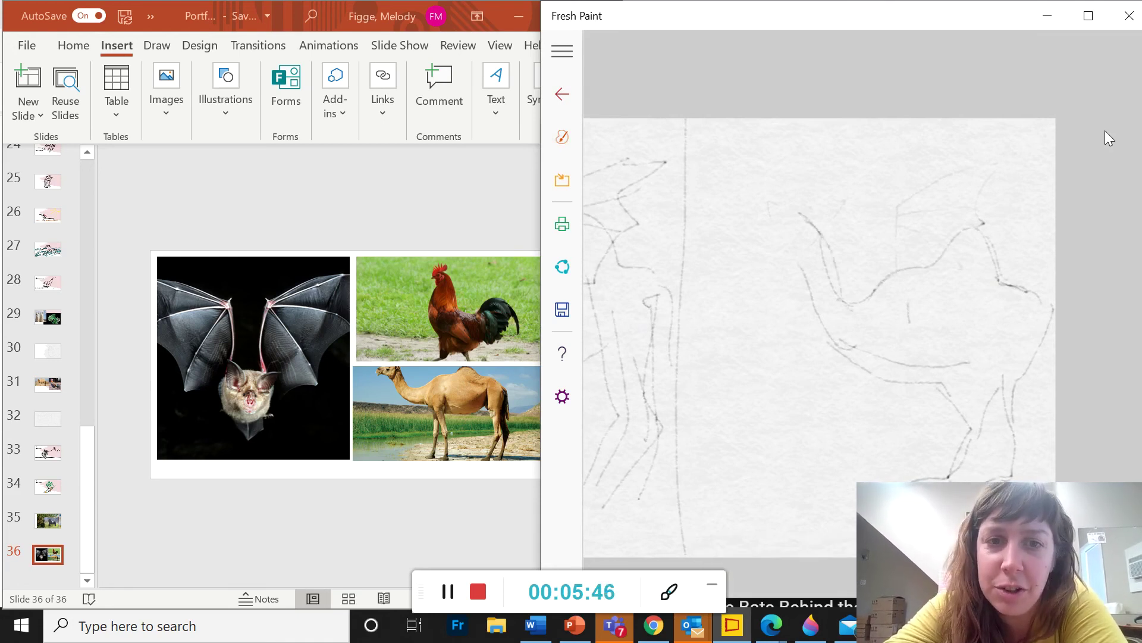
pyautogui.moveTo(777, 212); pyautogui.dragTo(741, 270)
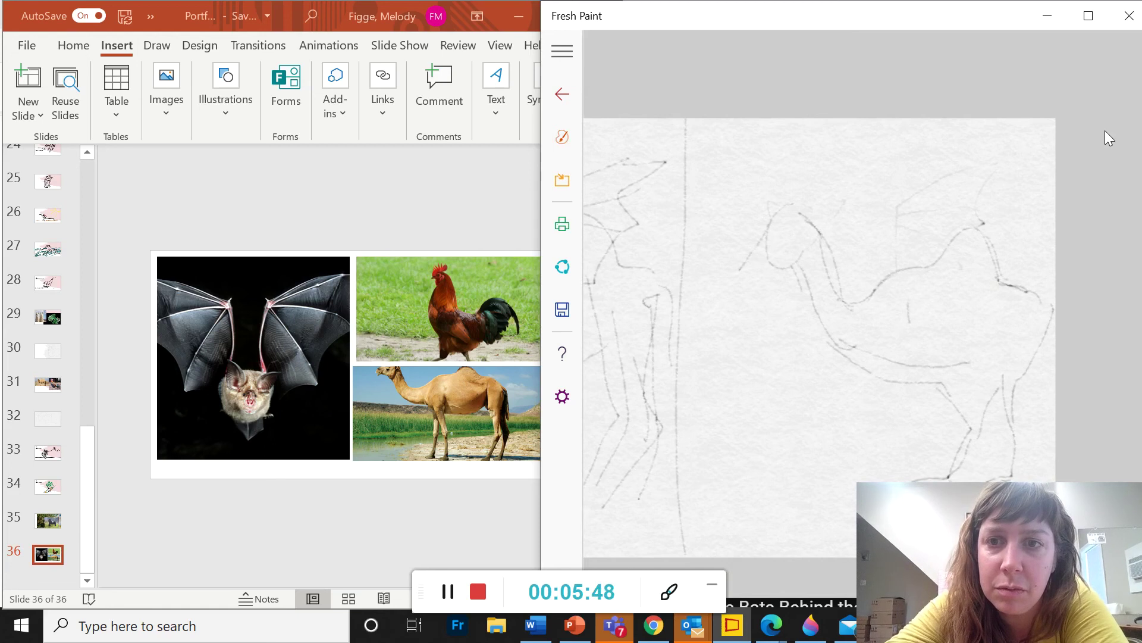
pyautogui.moveTo(807, 169); pyautogui.dragTo(839, 218)
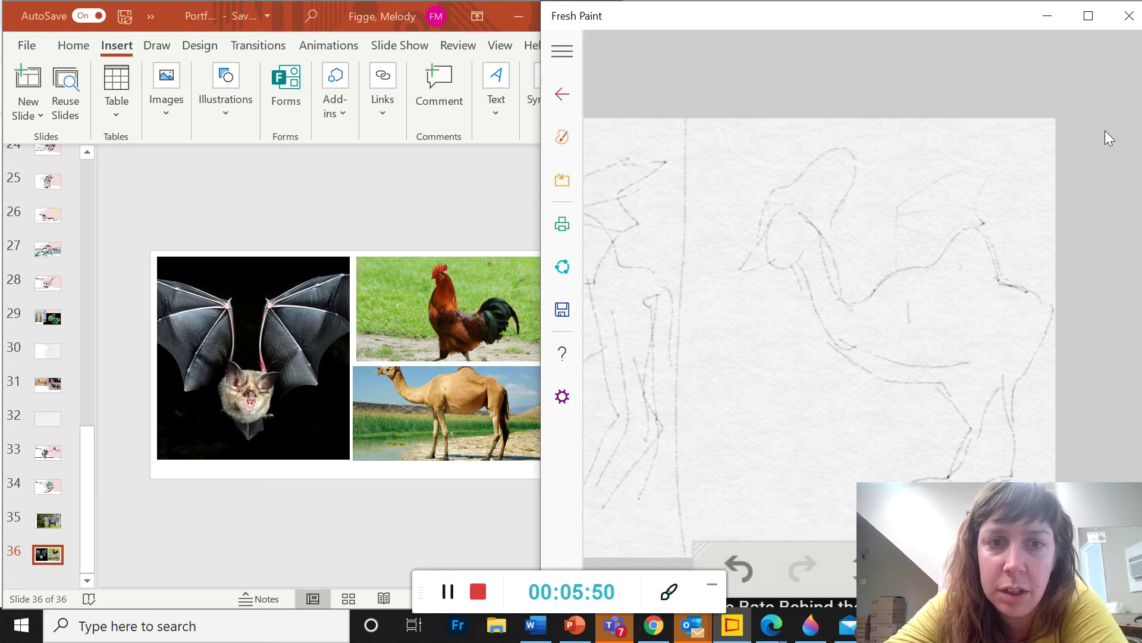
pyautogui.moveTo(774, 269); pyautogui.dragTo(785, 299)
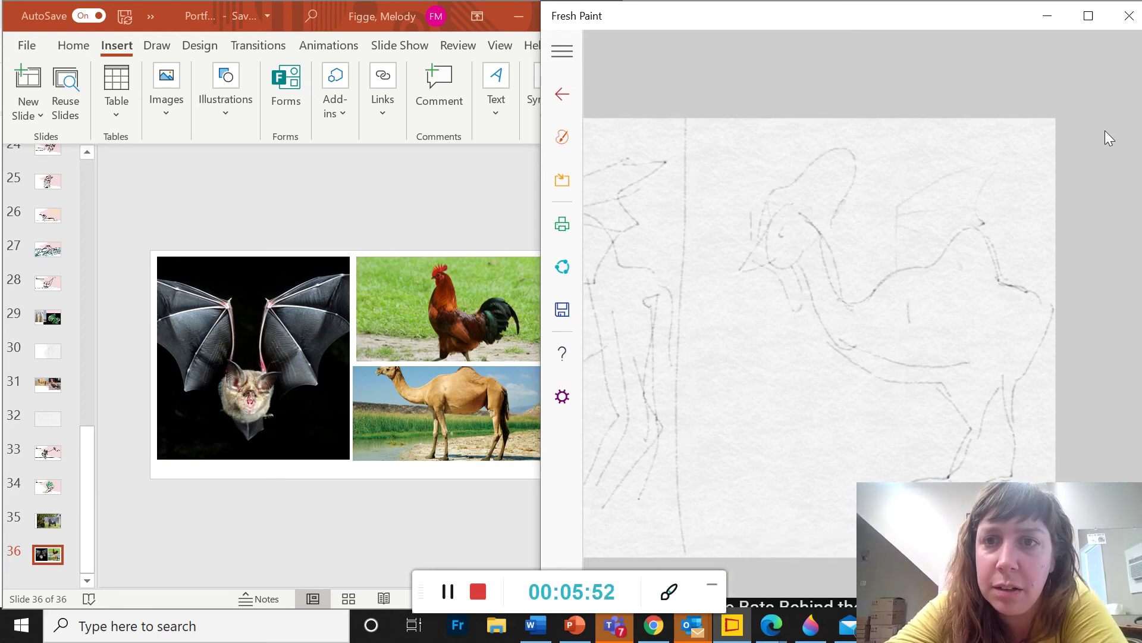
pyautogui.scroll(-3, 1110, 138)
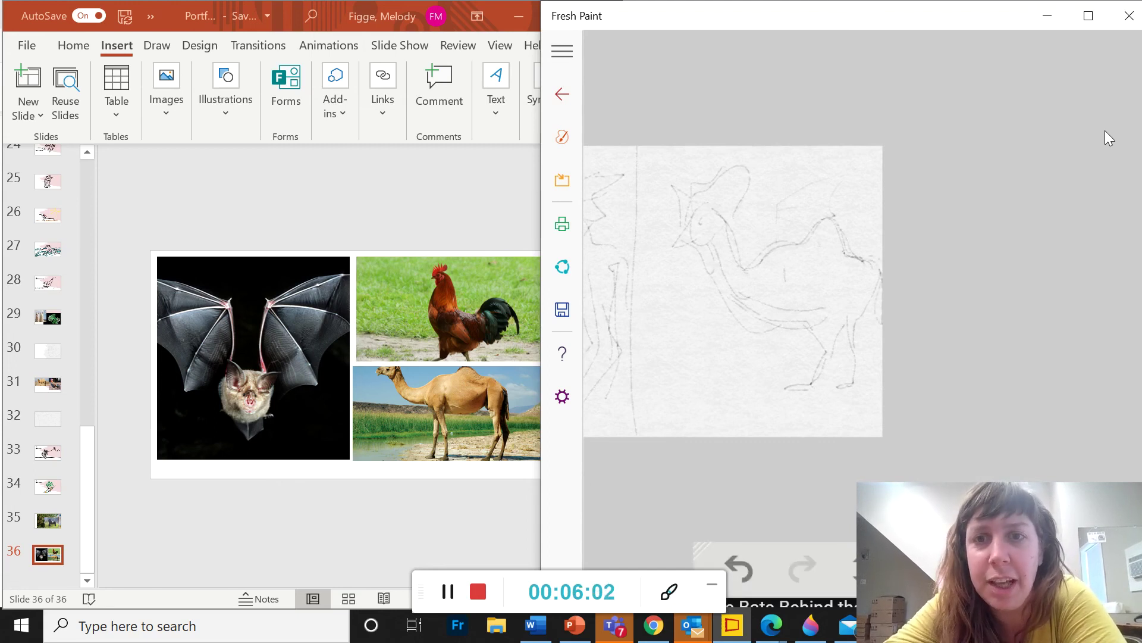
# Zoom out and encircle the right-hand rooster-camel hybrid with a large pencil oval
pyautogui.scroll(-1, 1108, 137)
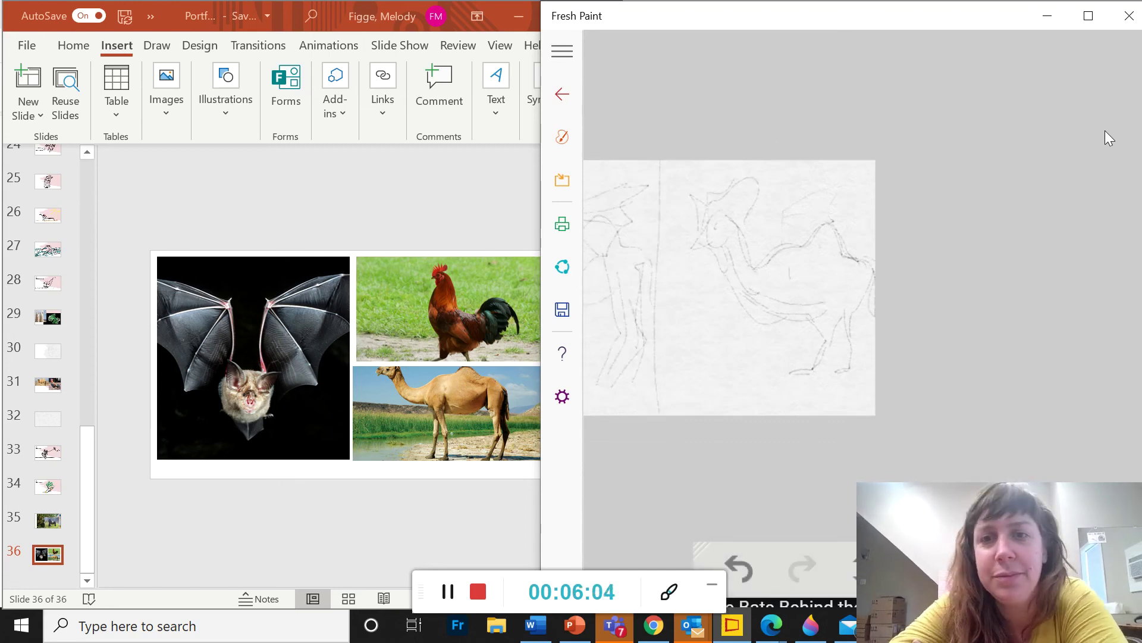
pyautogui.hotkey('ctrl', 'y')
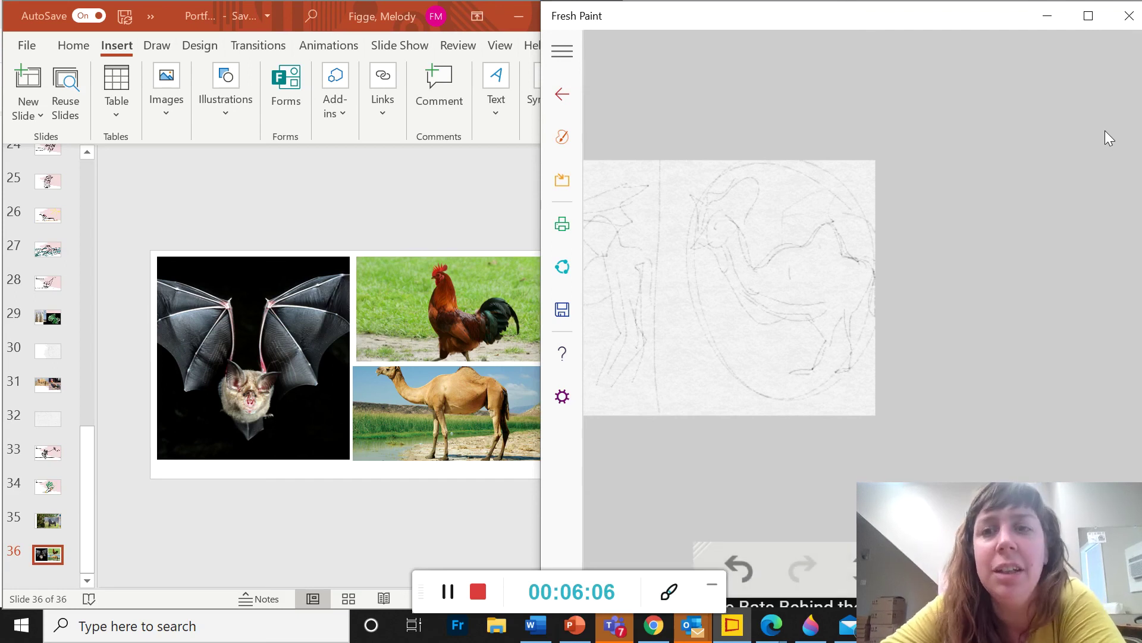
pyautogui.scroll(1, 1108, 137)
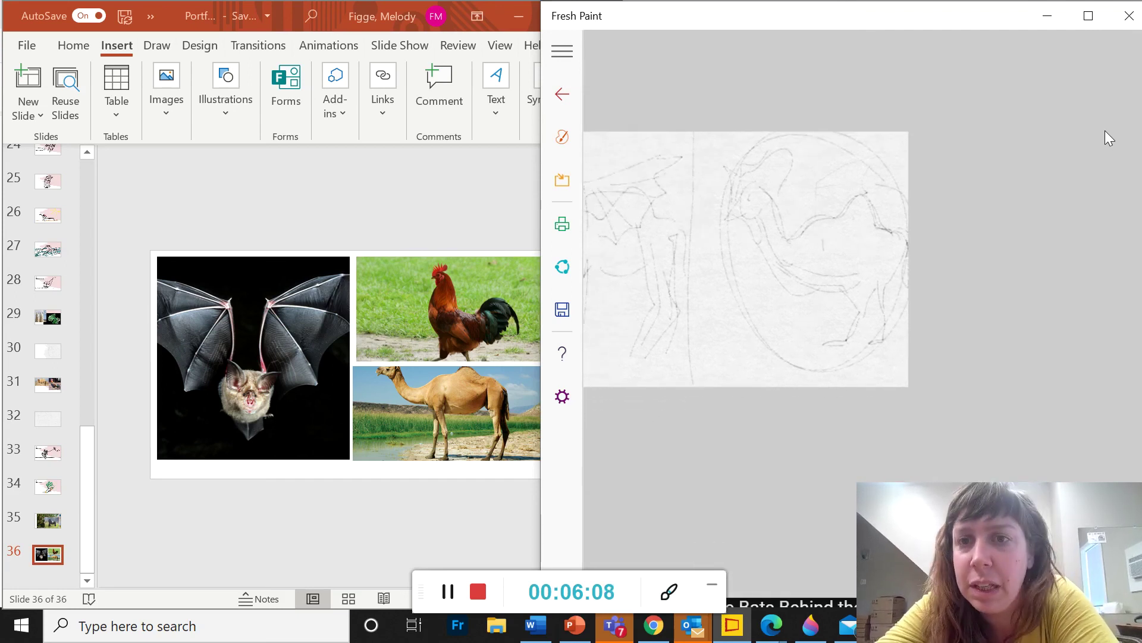
pyautogui.scroll(1, 1108, 136)
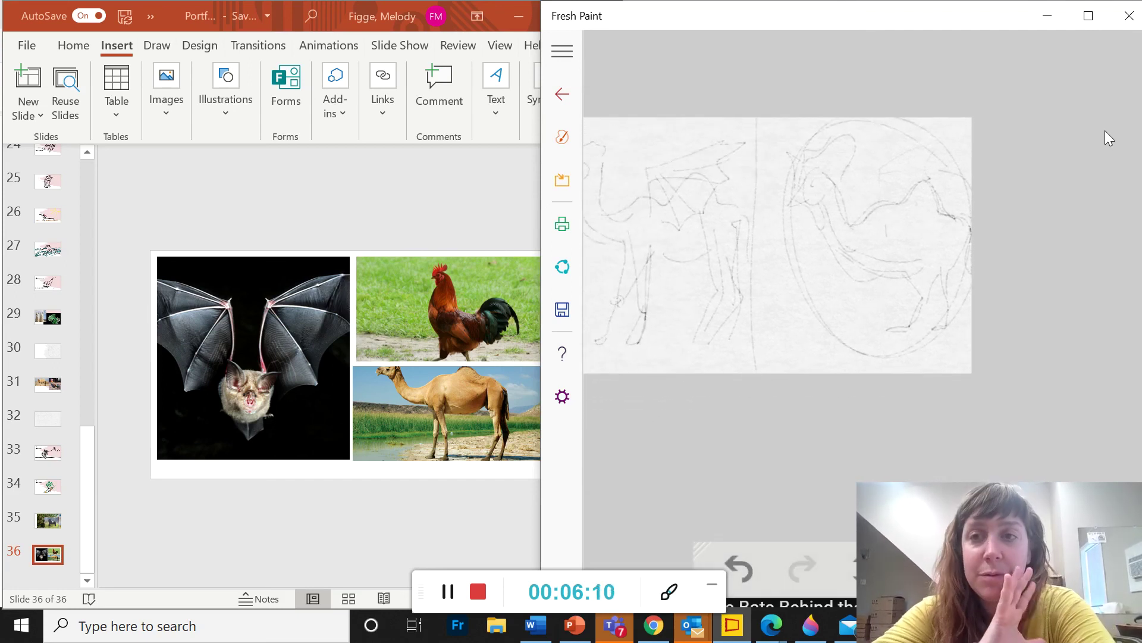